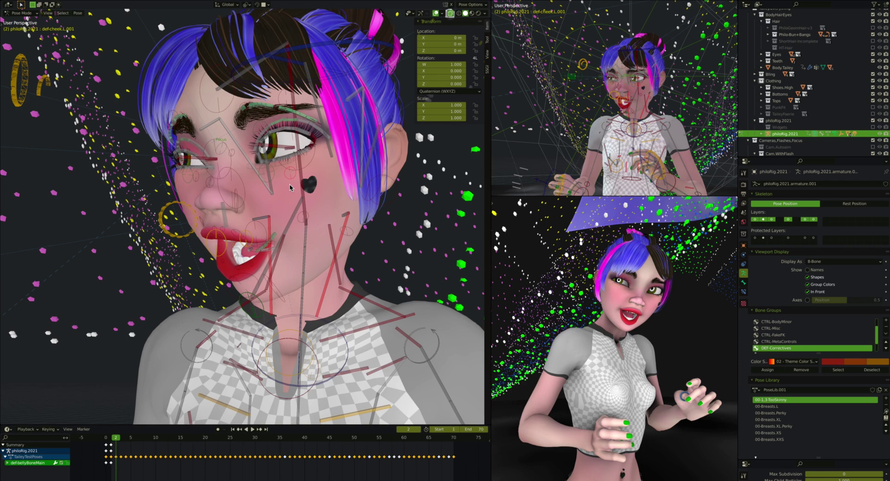
Step: Try scaling the left cheek bone
middle_drag(289, 184, 303, 184)
click(316, 221)
middle_drag(316, 220, 353, 221)
key(s)
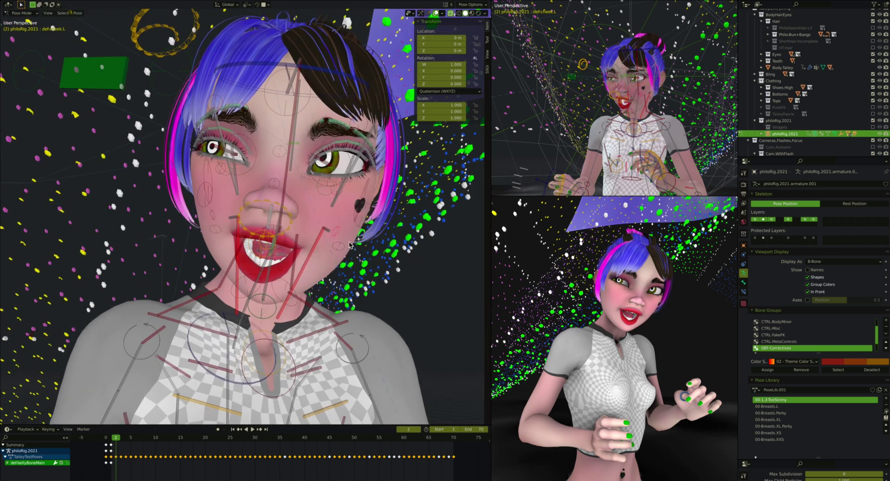
Step: Try moving the bone def-nose.003 on the bridge of the nose
middle_drag(348, 242, 319, 231)
click(266, 184)
key(g)
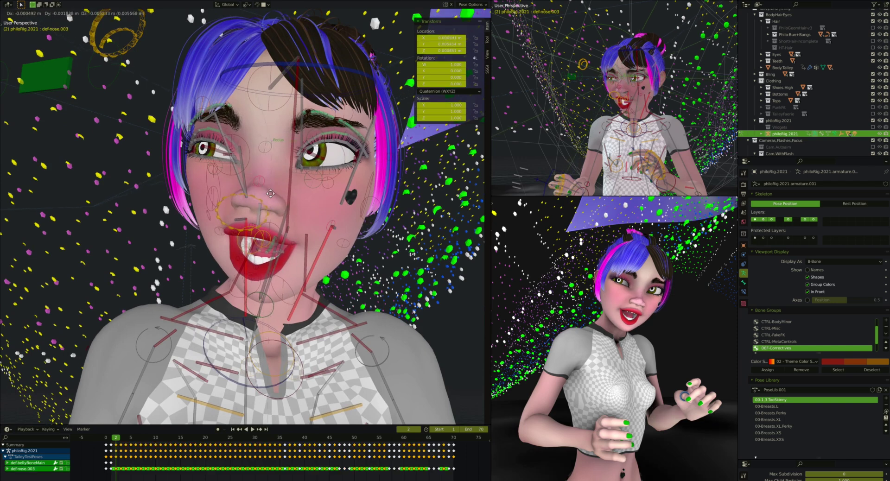
right_click(269, 194)
middle_drag(270, 194, 240, 215)
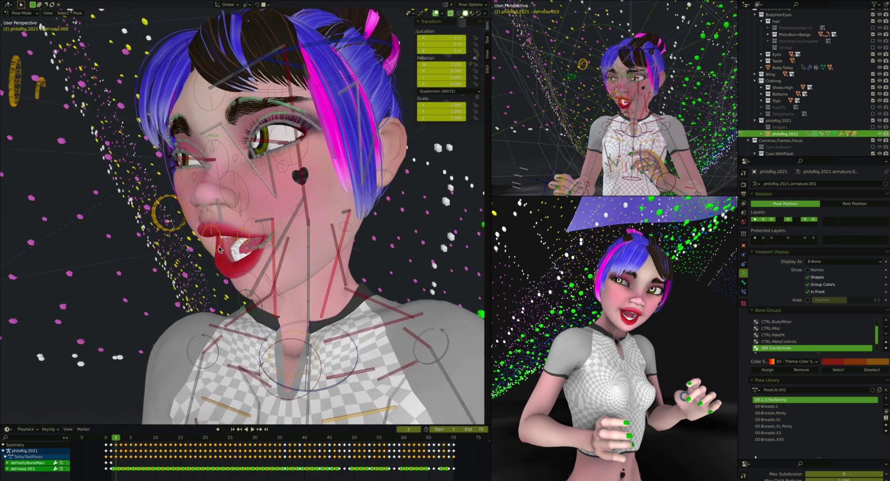
Step: Reposition the master mouth control ctrl-mouthMaster and the mouth centre bone mch-mouthCenter slightly
click(218, 247)
middle_drag(218, 247, 198, 258)
key(g)
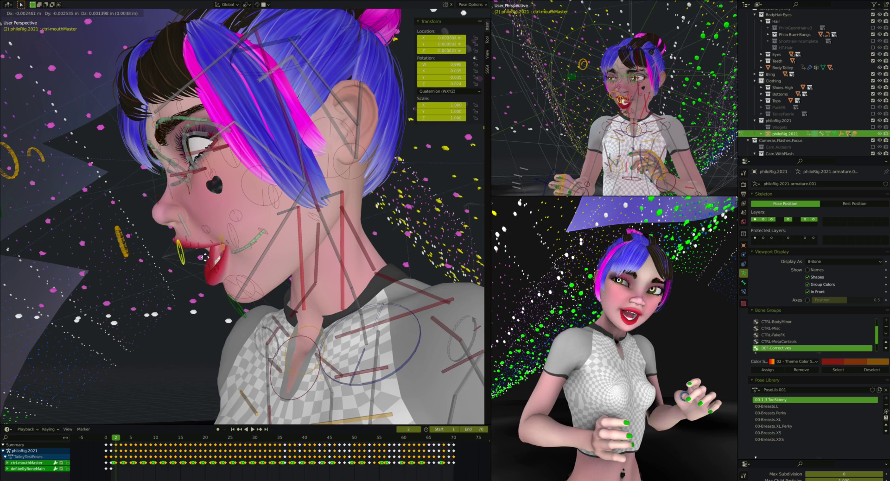
click(207, 256)
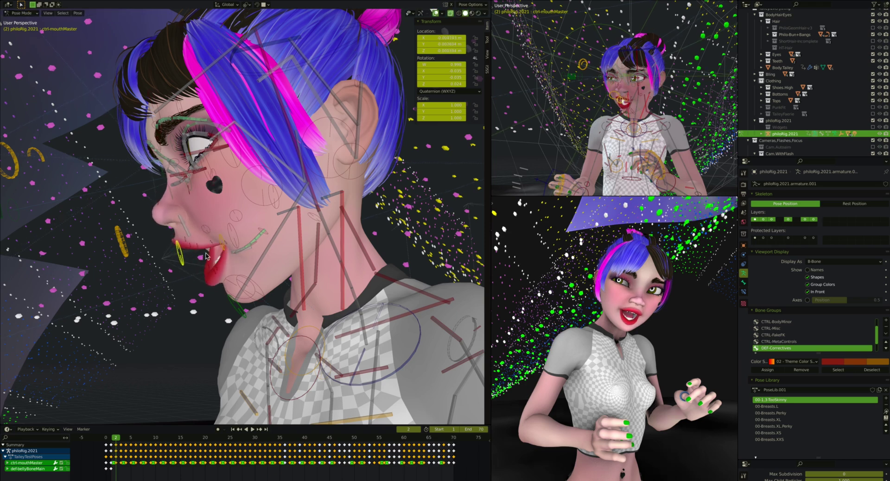
click(226, 251)
key(g)
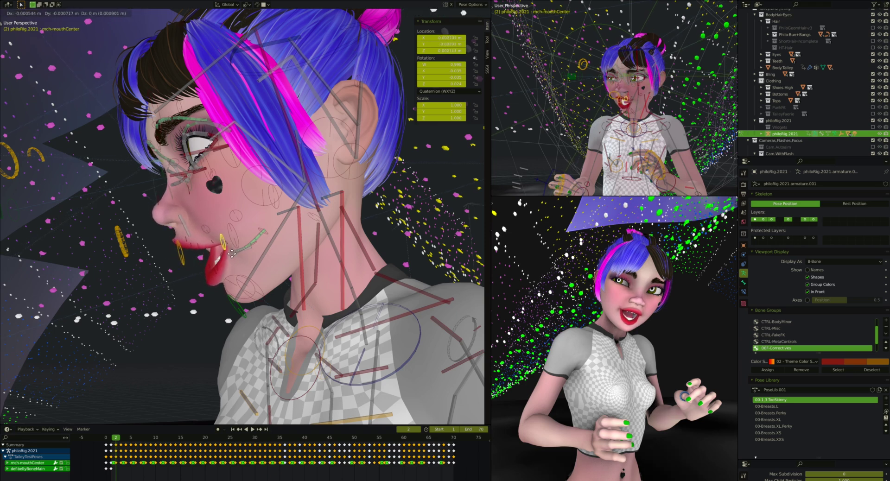
click(221, 253)
Step: Move the tongue control forward so the tongue sticks out of the mouth
mouse_move(214, 252)
middle_down()
mouse_move(232, 247)
mouse_move(219, 222)
mouse_move(264, 245)
mouse_move(227, 257)
middle_up()
key(g)
click(208, 230)
key(g)
click(186, 264)
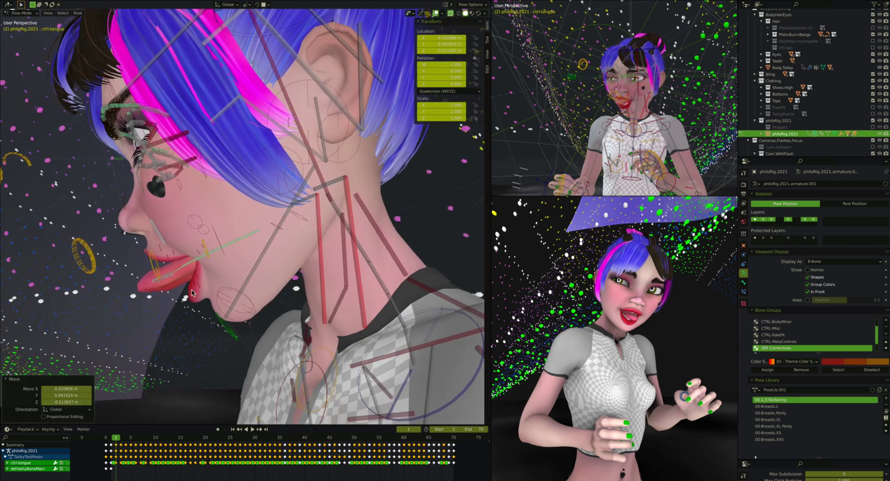
Step: Rotate and reposition the tongue control so the tongue hangs down over the lower lip
key(r)
click(182, 279)
key(g)
click(187, 281)
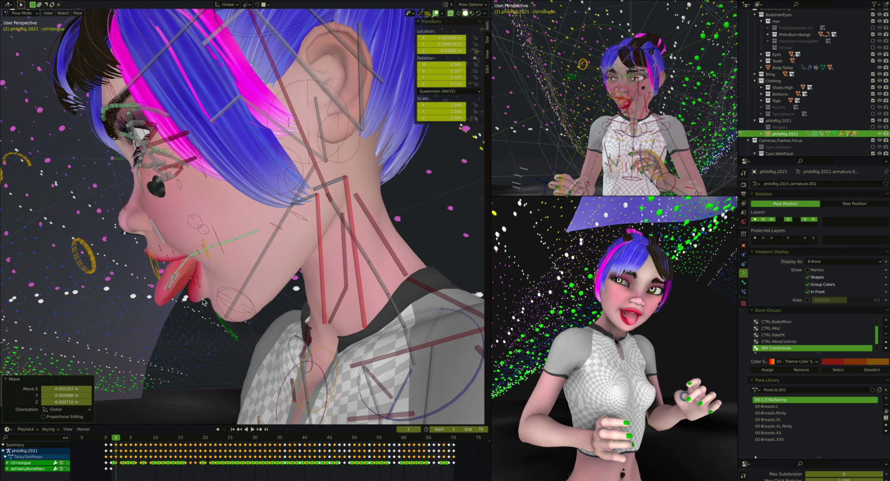
Step: Clear the location and rotation of the tongue control
middle_drag(202, 302, 220, 301)
key(alt+g)
key(alt+r)
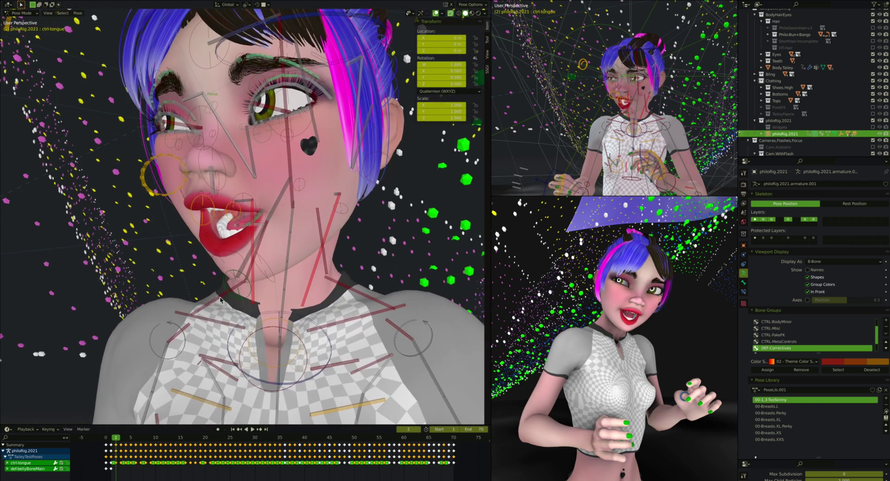
Step: Try moving the ctrl-mouth bone at the chin upward
click(244, 293)
key(g)
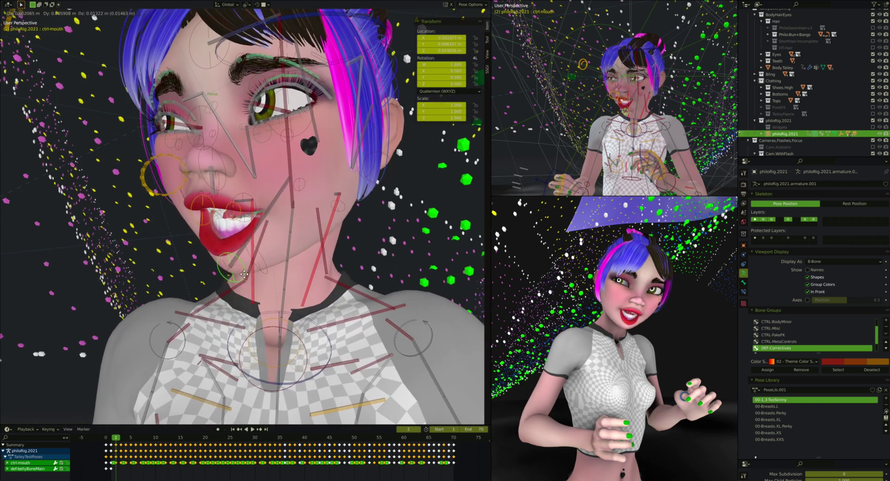
right_click(235, 276)
Step: Try moving the left eye look target and the main eye target in front of the face
scroll(236, 277, down, 2)
mouse_move(236, 276)
middle_down()
mouse_move(221, 279)
mouse_move(240, 271)
middle_up()
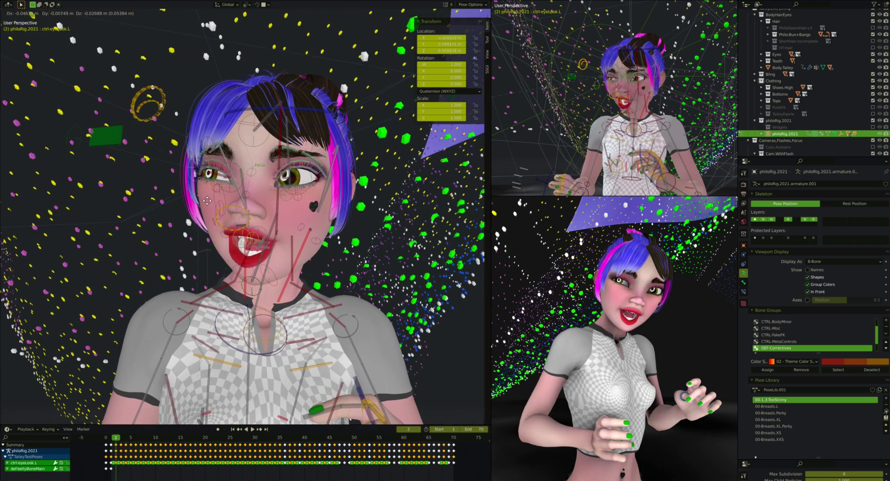
drag(89, 140, 153, 154)
drag(212, 173, 149, 159)
middle_drag(255, 181, 267, 264)
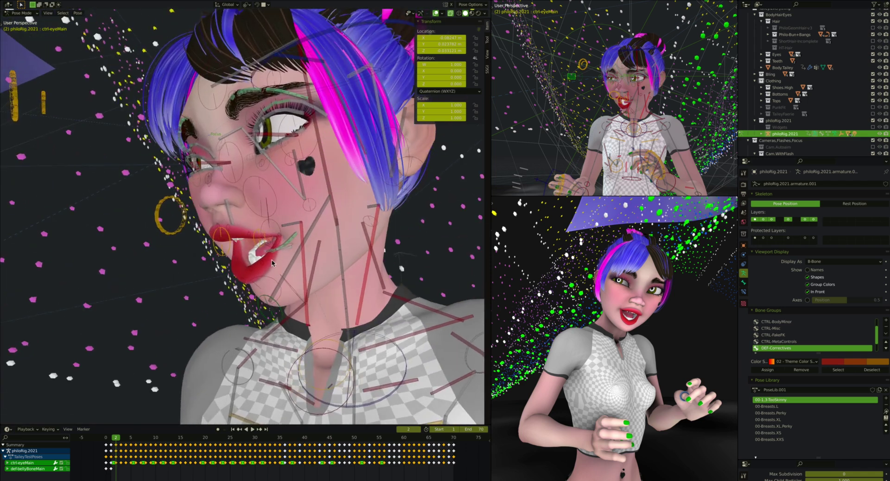
Step: Try moving the lower lip control and the left upper lip control
scroll(267, 264, up, 2)
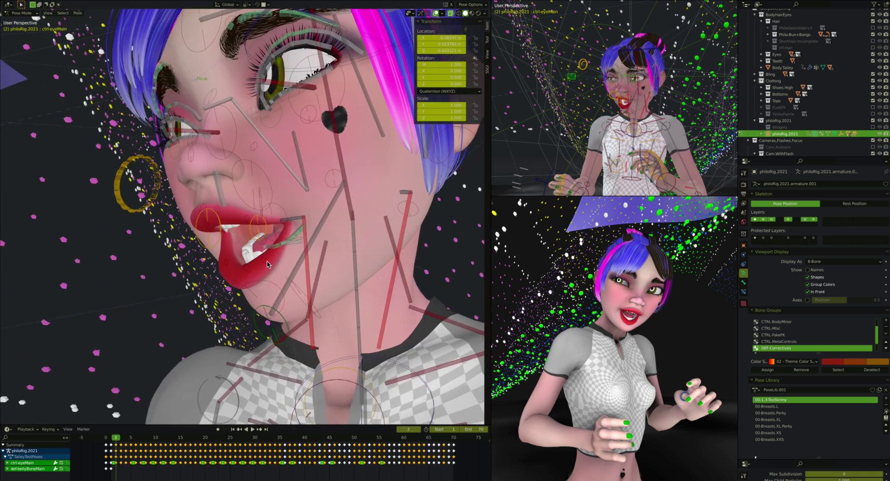
drag(235, 286, 236, 273)
right_click(237, 274)
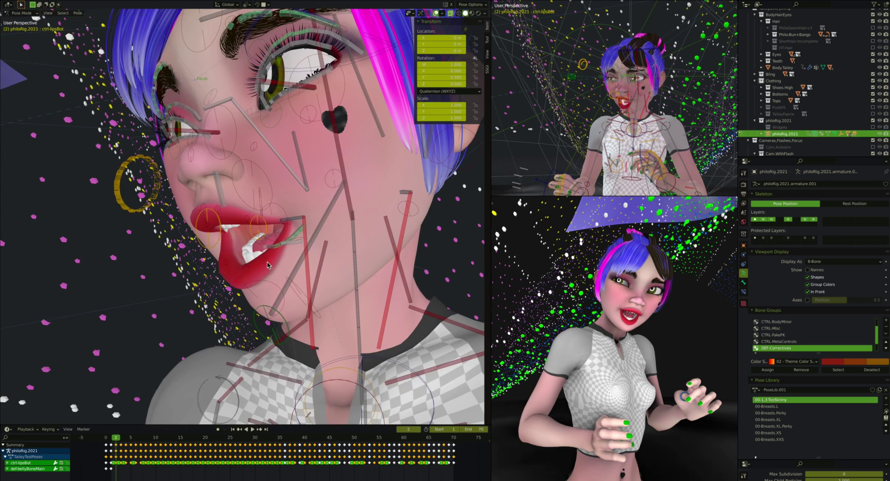
click(237, 286)
key(g)
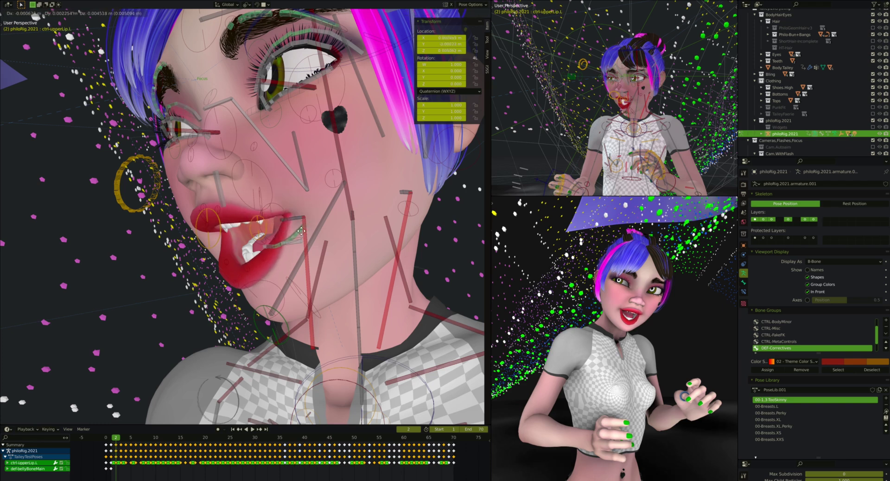
right_click(250, 220)
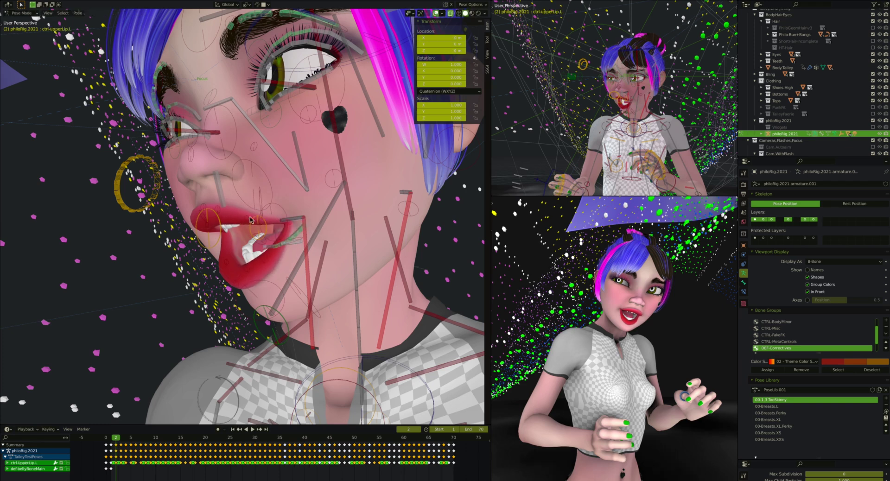
Step: Try rotating the left upper eyelid bone about global X and moving the left top eyelid control
middle_drag(202, 207, 263, 176)
scroll(202, 207, down, 3)
click(197, 199)
click(262, 176)
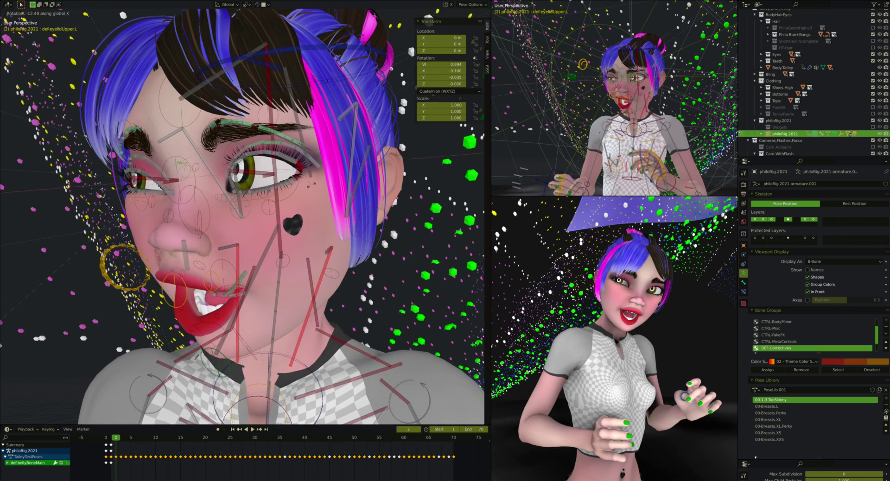
click(245, 149)
key(g)
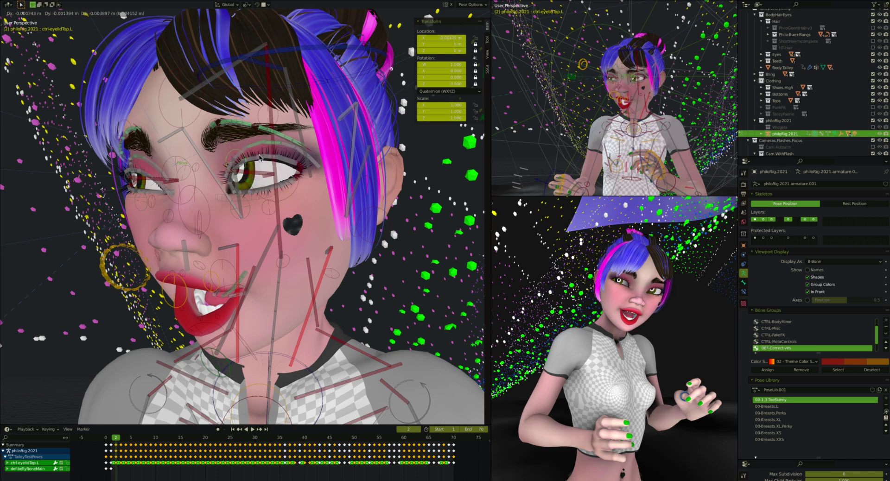
key(Escape)
Step: Select the main eye target control and look over the eyes from the front
middle_drag(260, 152, 265, 182)
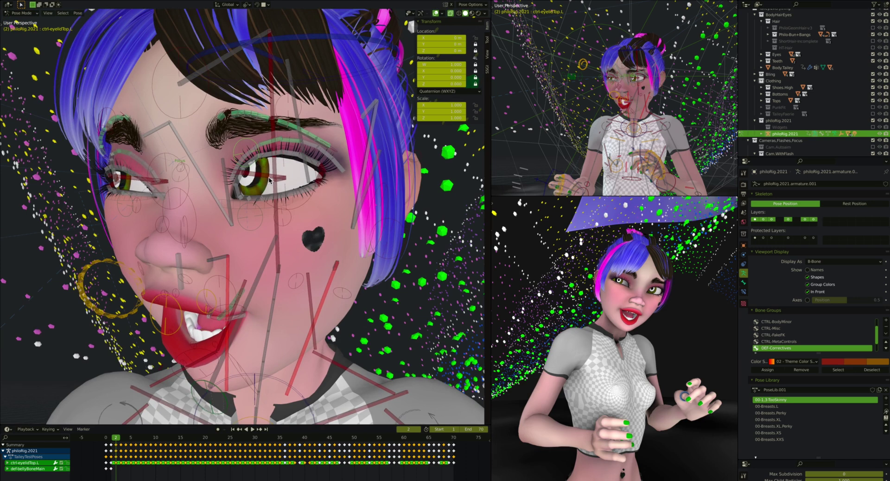
scroll(270, 180, down, 3)
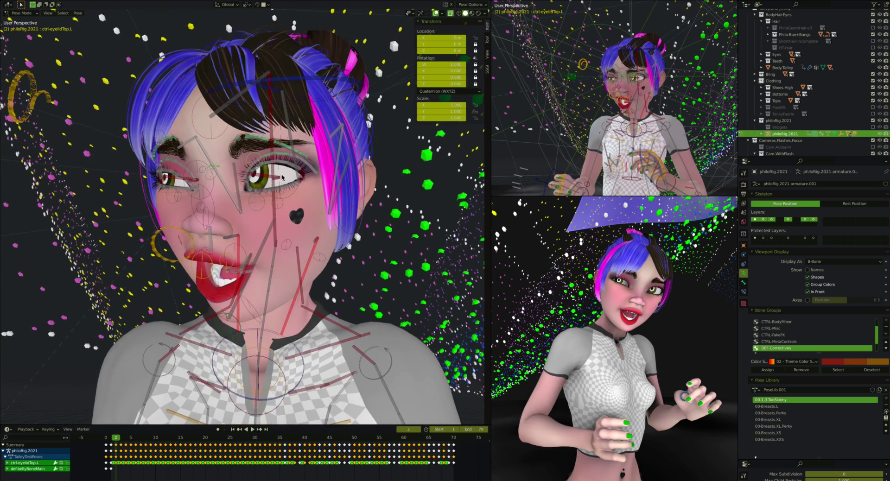
scroll(283, 177, down, 3)
click(95, 159)
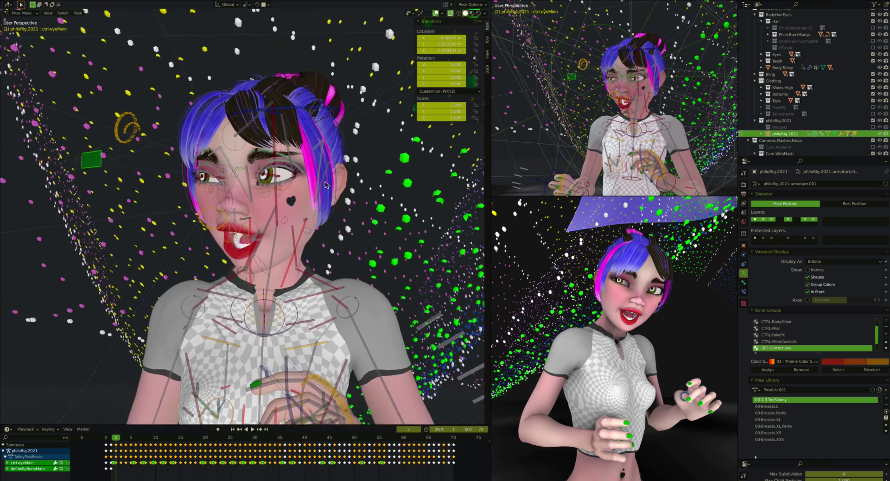
scroll(291, 174, up, 3)
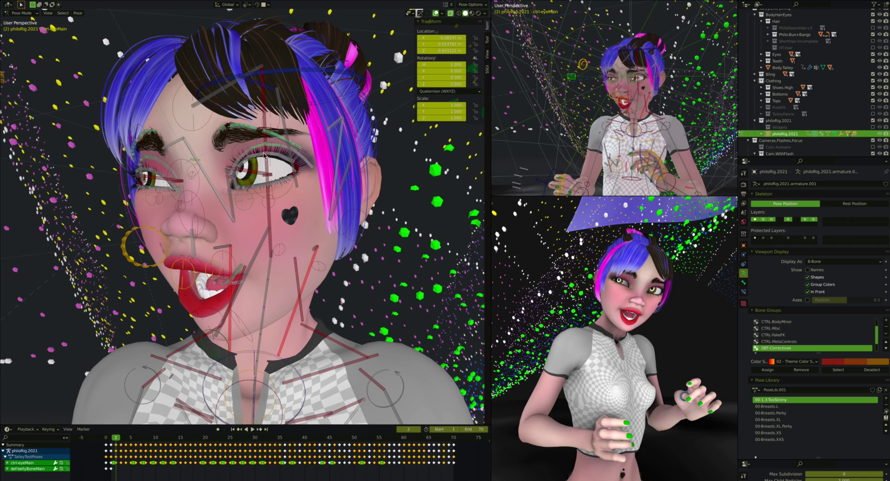
middle_drag(235, 179, 302, 169)
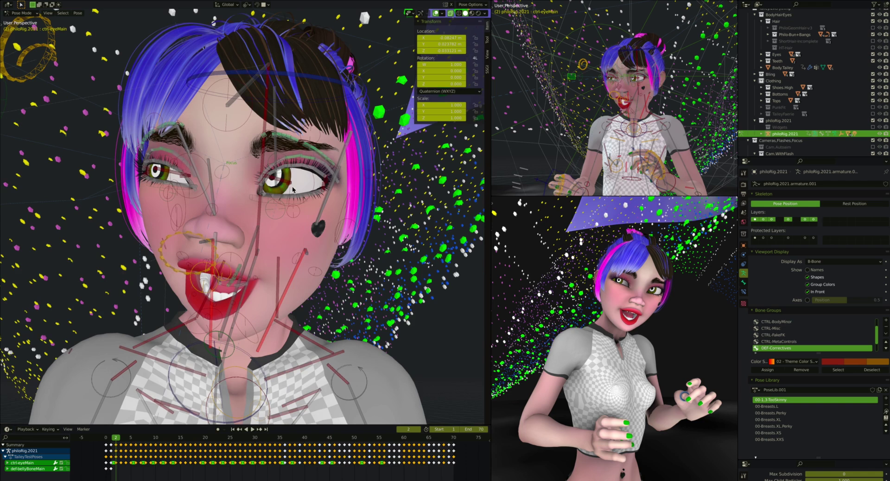
Step: Try moving the left ear master bone and the bone def-ear.L
middle_drag(265, 216, 315, 209)
click(255, 210)
click(310, 193)
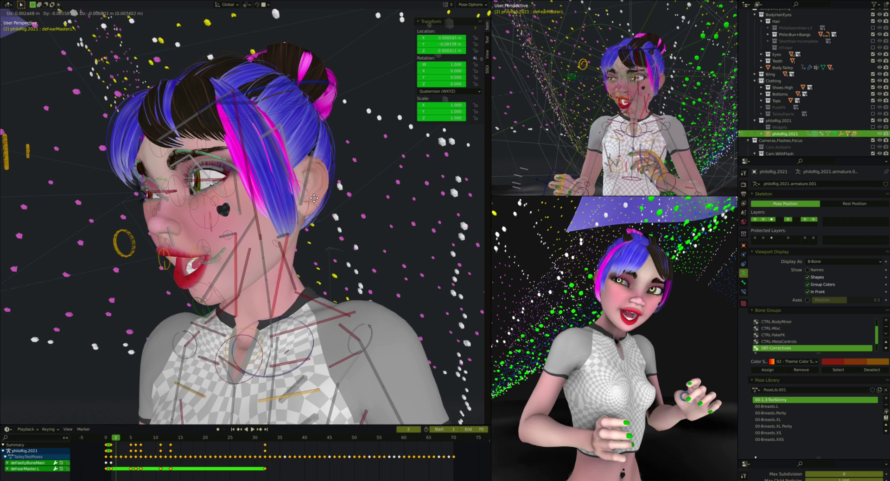
click(318, 201)
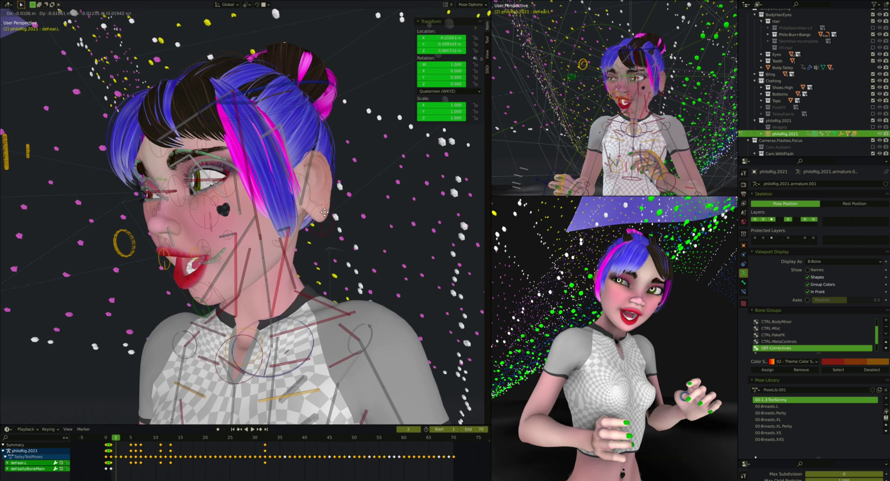
Step: Try moving the control at the top of the left ear
click(324, 149)
key(g)
right_click(344, 156)
middle_drag(344, 157, 342, 137)
key(g)
right_click(342, 140)
scroll(342, 138, down, 3)
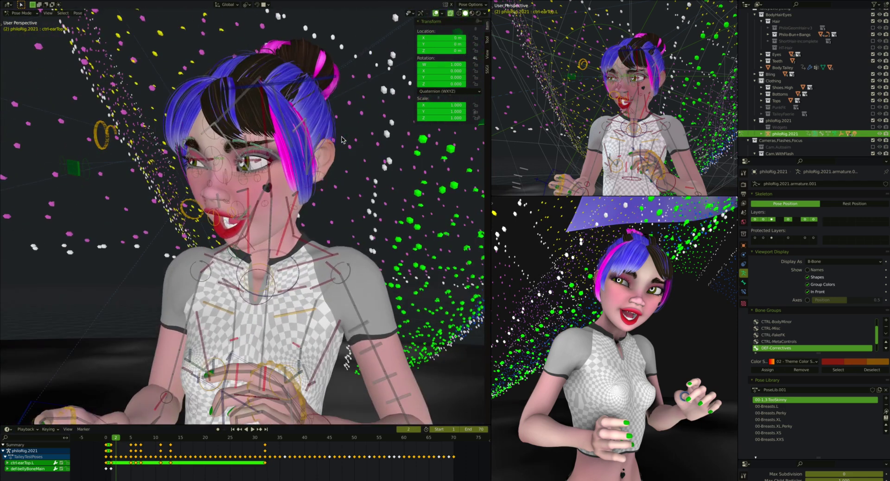
Step: Select the left top eyelid control and turn off the custom bone shapes for the armature
scroll(254, 115, up, 4)
middle_drag(241, 204, 158, 281)
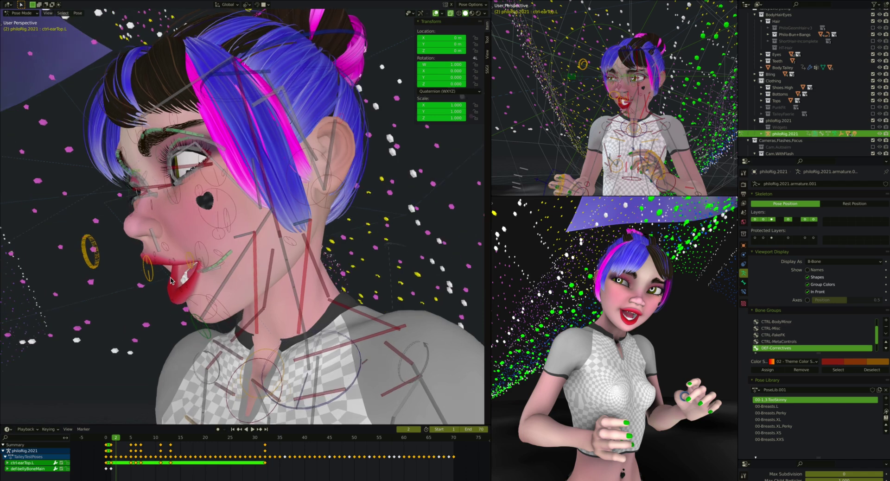
scroll(216, 125, up, 3)
middle_drag(216, 125, 215, 125)
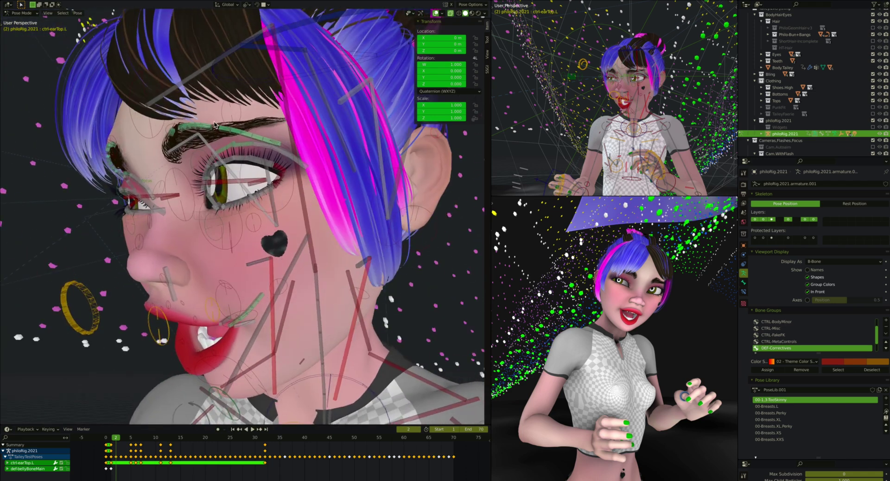
click(203, 153)
click(807, 278)
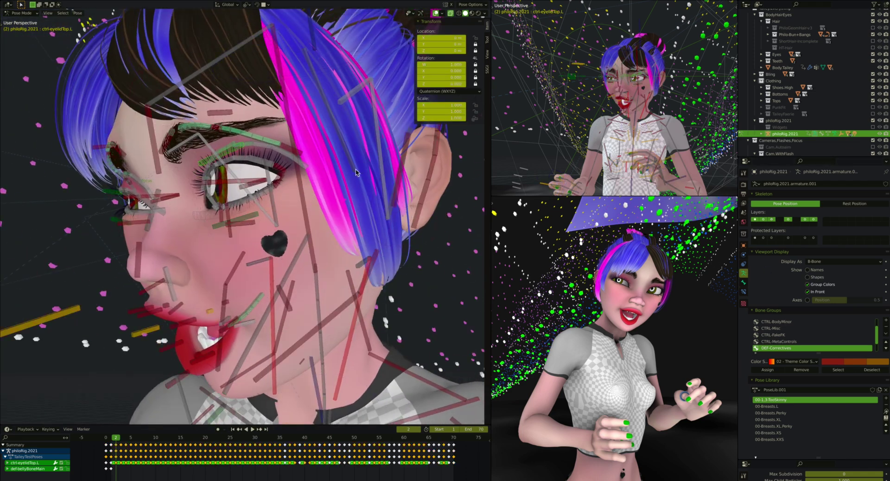
Step: Inspect the bone constraints of the left top eyelid control and of the left upper eyelid bone
middle_drag(259, 166, 299, 155)
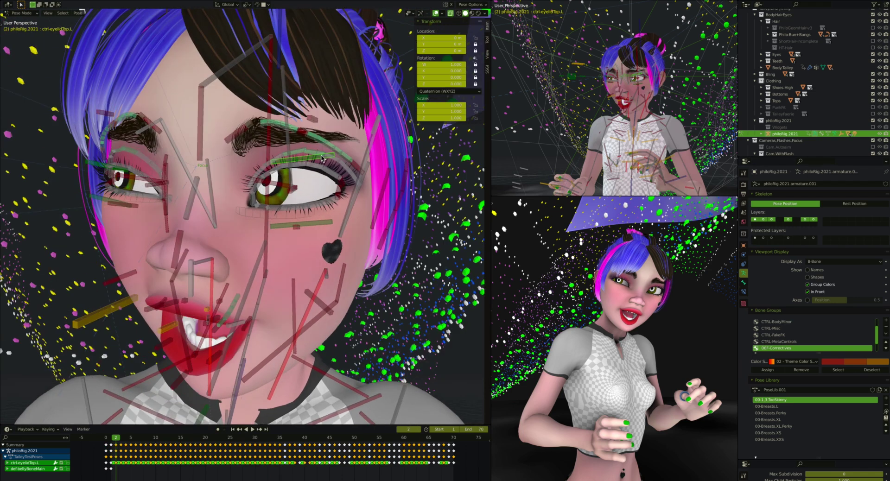
click(342, 188)
mouse_move(342, 188)
middle_down()
mouse_move(318, 186)
mouse_move(342, 188)
middle_up()
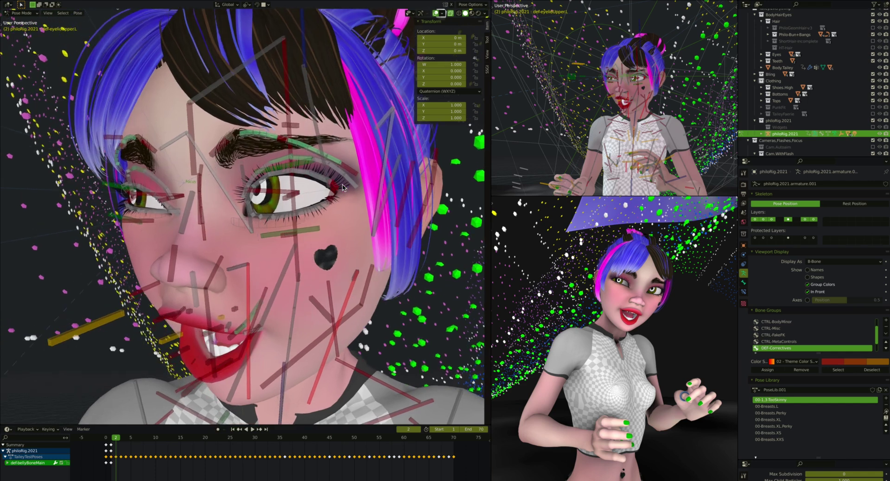
click(308, 164)
middle_drag(308, 164, 278, 159)
click(743, 291)
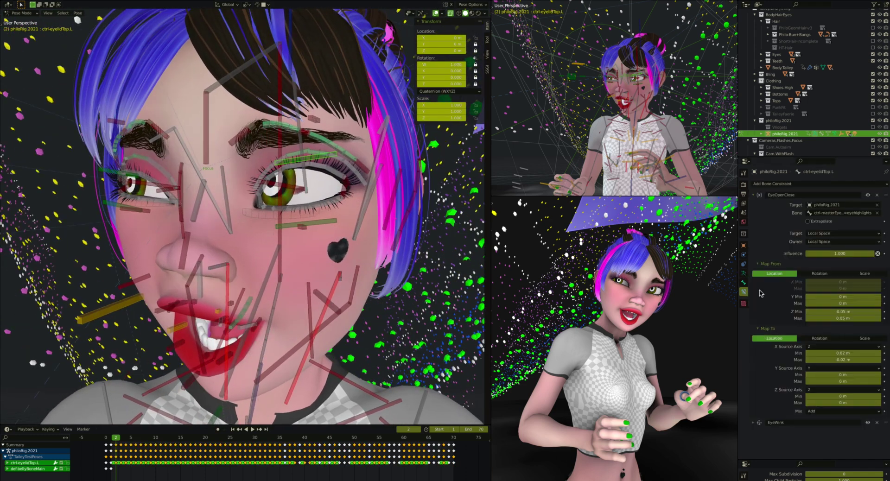
click(348, 188)
middle_drag(348, 187, 337, 187)
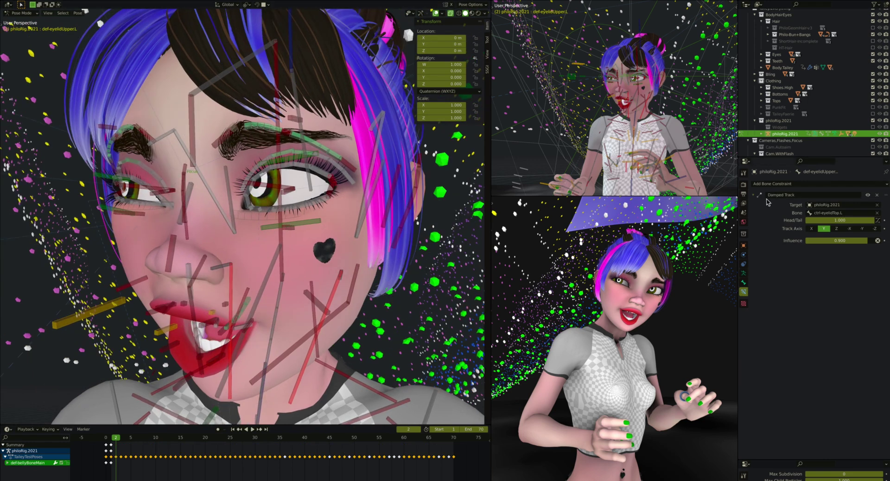
Step: Try moving the left top eyelid control down over the eye to test the upper eyelid
click(294, 162)
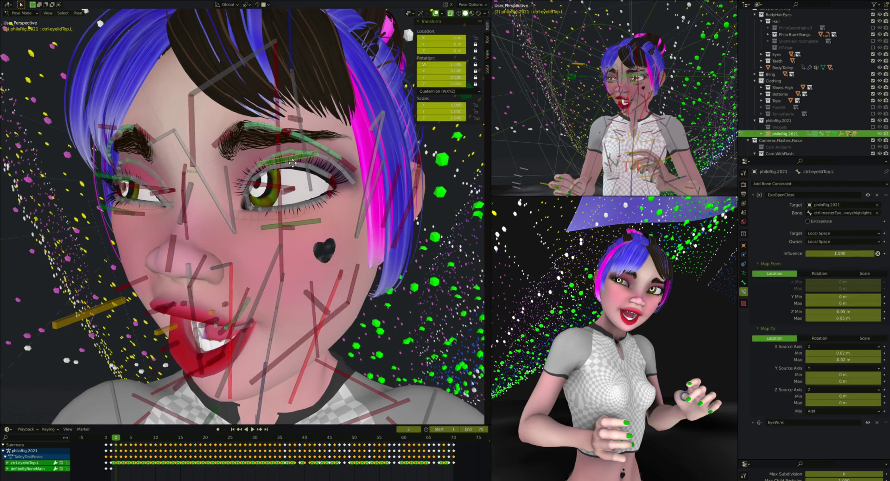
key(g)
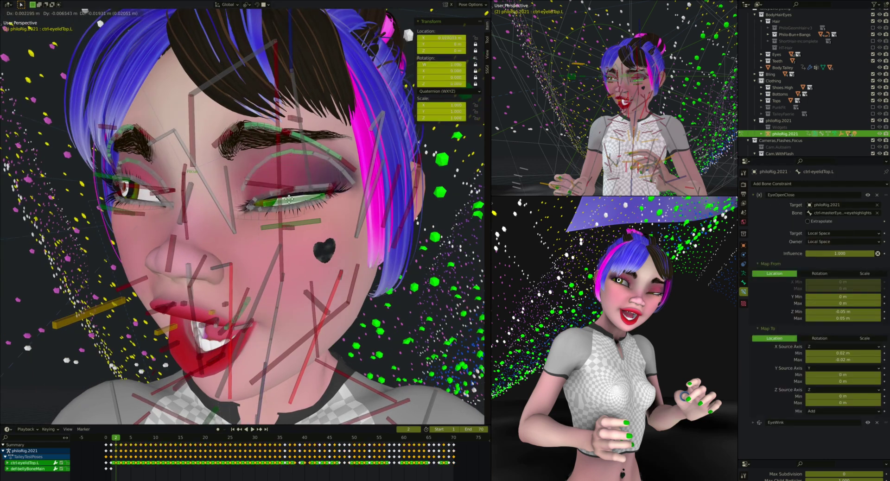
key(Escape)
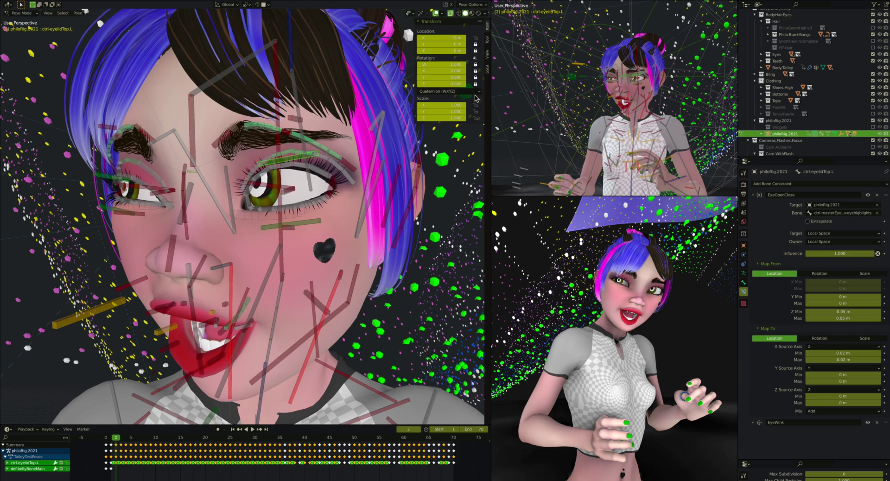
key(g)
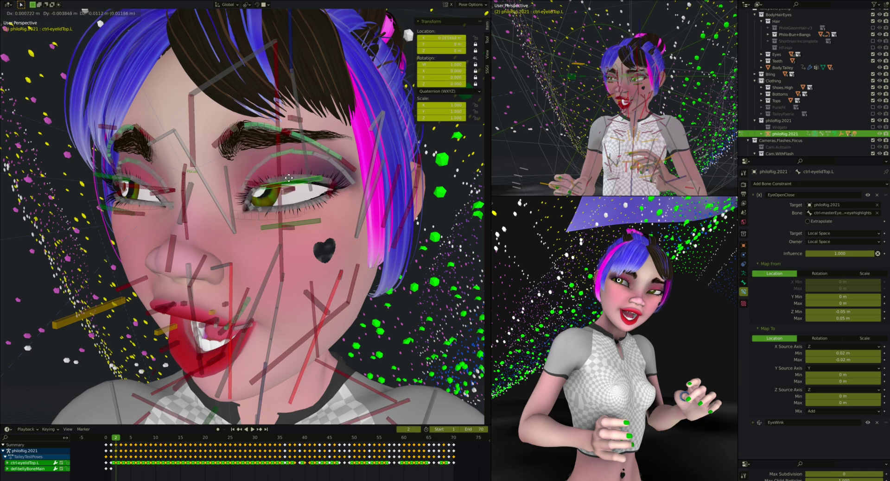
right_click(296, 221)
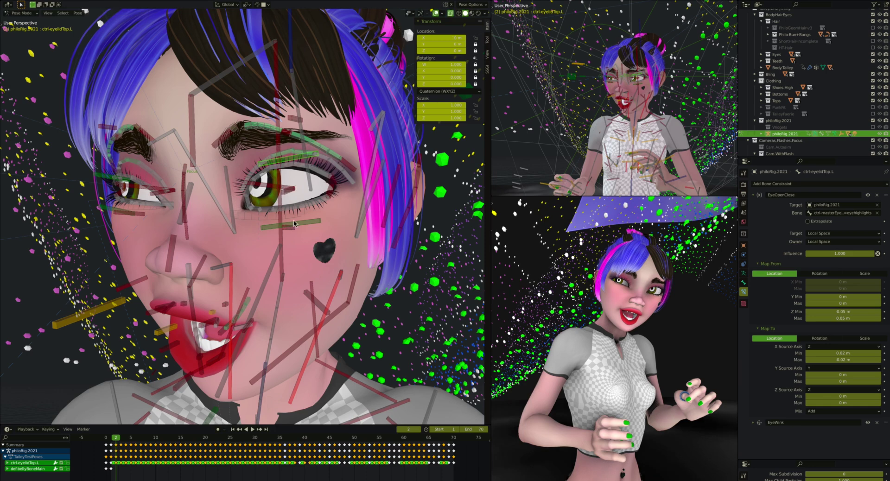
Step: Inspect the left lower eyelid bone and bottom eyelid control, and try moving the cheek bone def-cheek.L.001
middle_drag(296, 221, 303, 162)
scroll(297, 222, down, 2)
scroll(302, 163, up, 3)
click(276, 229)
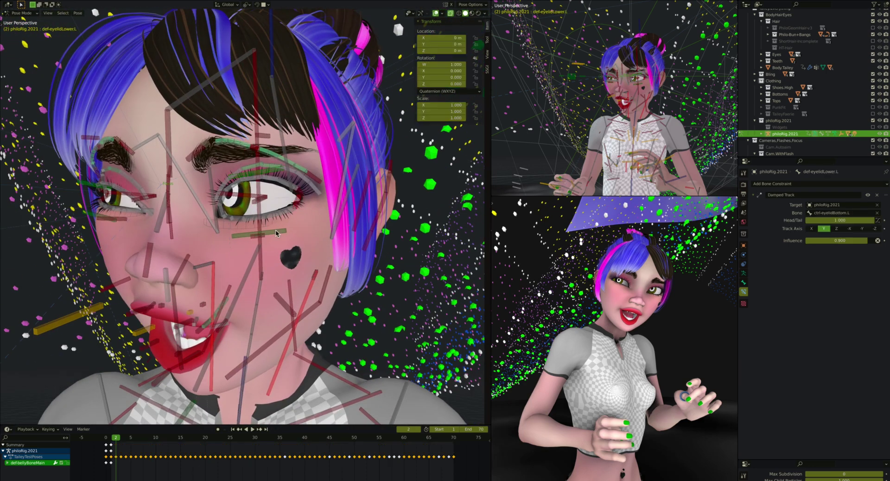
key(g)
right_click(273, 232)
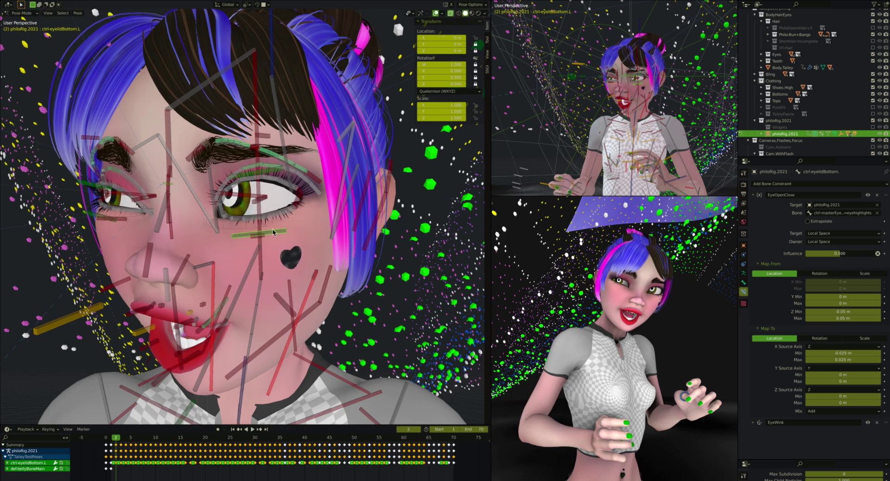
click(258, 241)
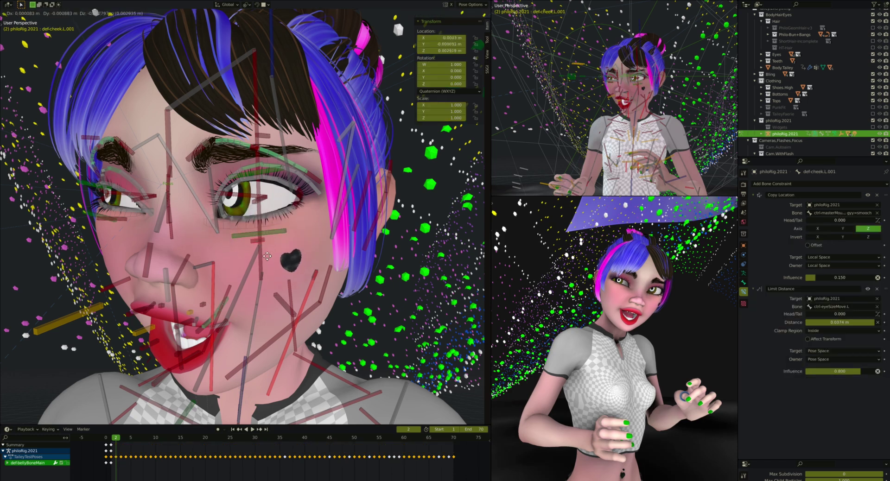
click(275, 231)
Step: Look at the left inner and outer eyebrow controls and try moving the left center eyebrow control
middle_drag(275, 230, 284, 149)
click(211, 175)
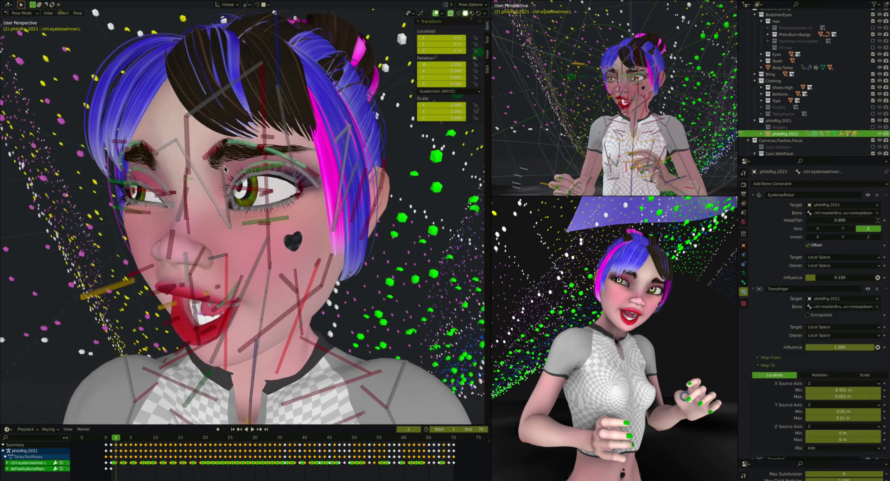
click(306, 173)
key(r)
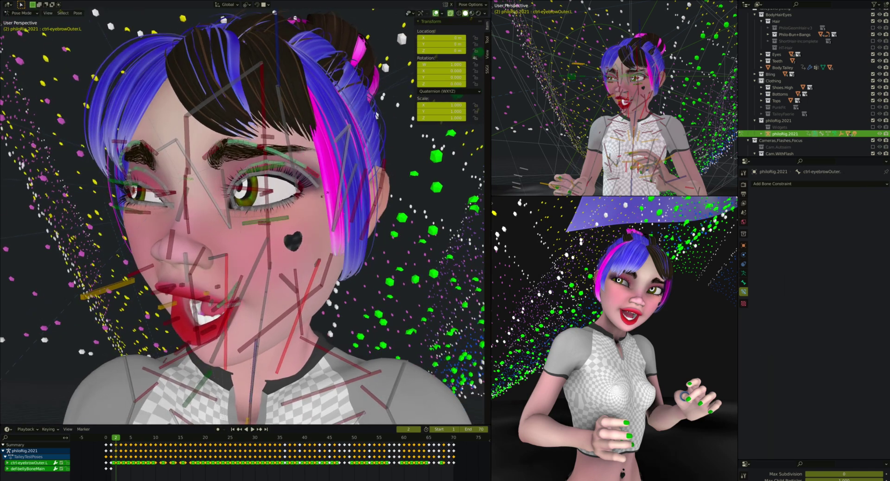
key(Escape)
click(261, 156)
key(g)
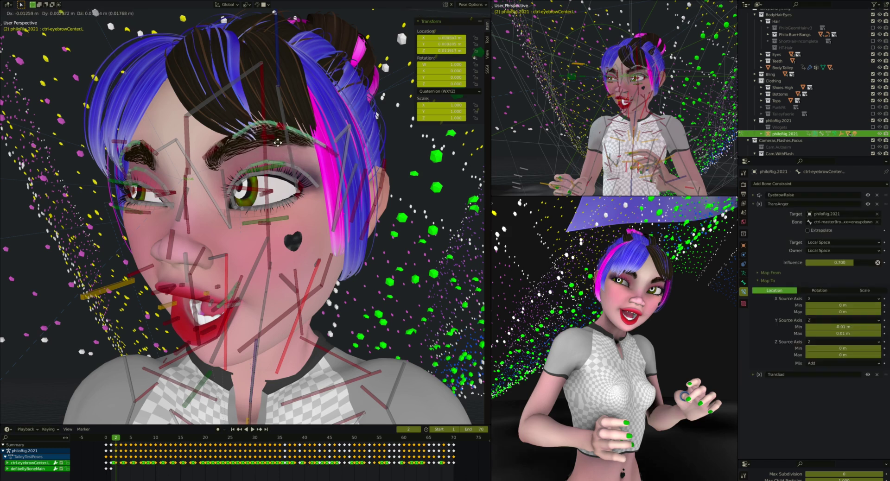
key(Escape)
Step: Inspect the Damped Track constraint of the bone mch-eyeAttach.L
scroll(273, 187, up, 1)
middle_drag(273, 187, 268, 169)
click(235, 190)
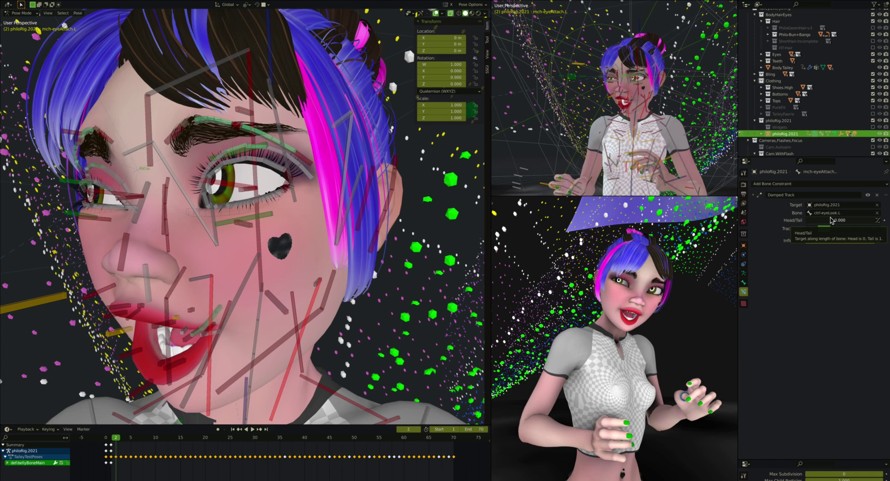
Step: Try moving the left eye look control to test how the eye follows it
scroll(212, 215, down, 5)
scroll(212, 215, up, 3)
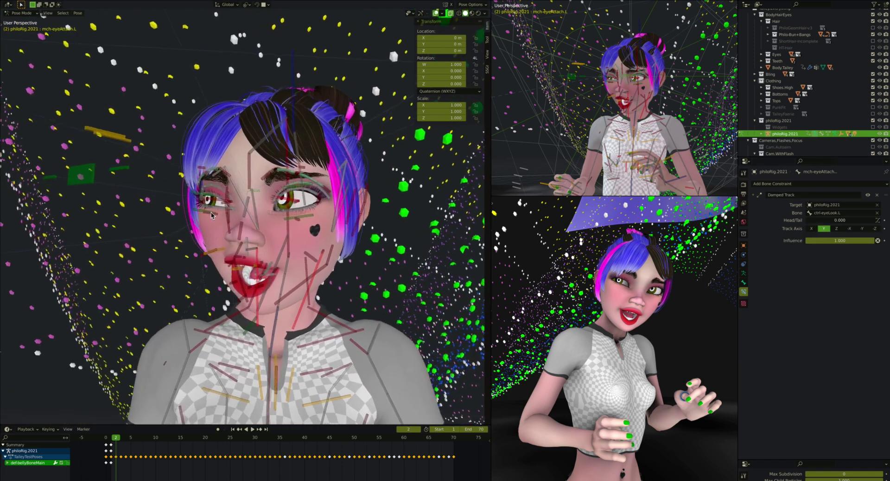
click(182, 167)
key(g)
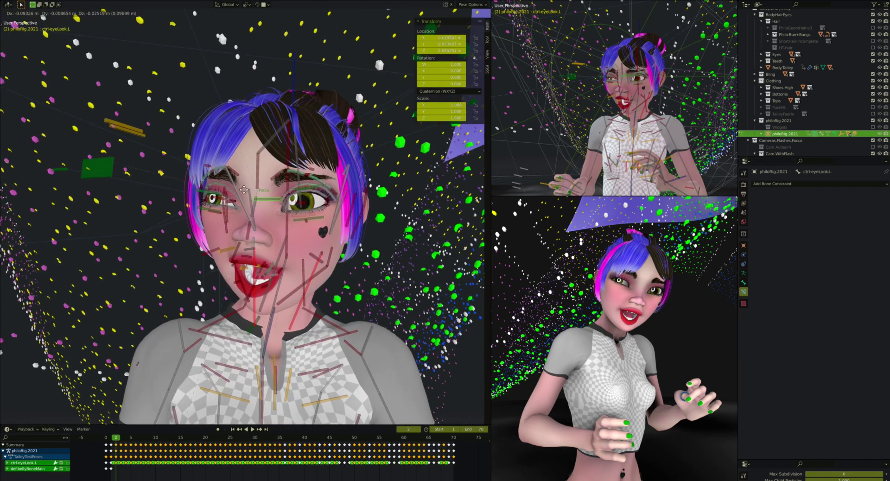
right_click(264, 195)
Step: Inspect the constraints of mch-eyelidRotateWithEye.L, collapsing Copy Scale and Copy Location to focus on Copy Rotation
scroll(302, 200, up, 2)
click(291, 200)
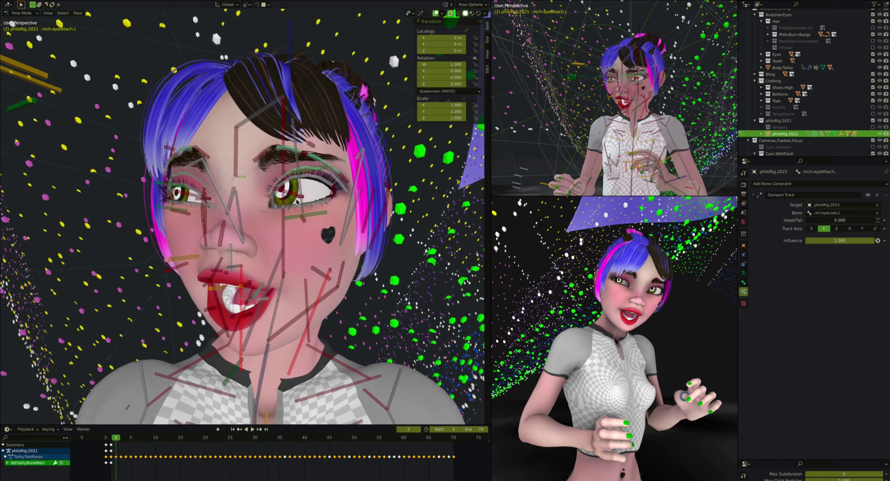
scroll(296, 202, up, 3)
click(255, 224)
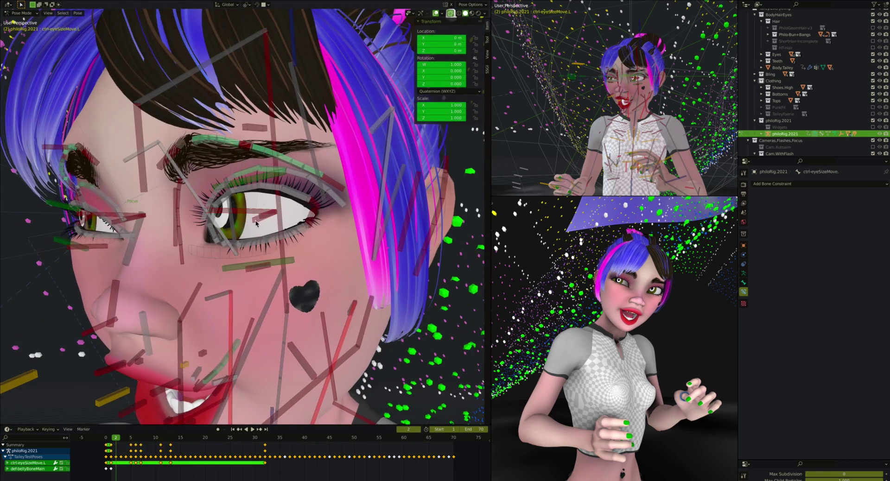
click(265, 219)
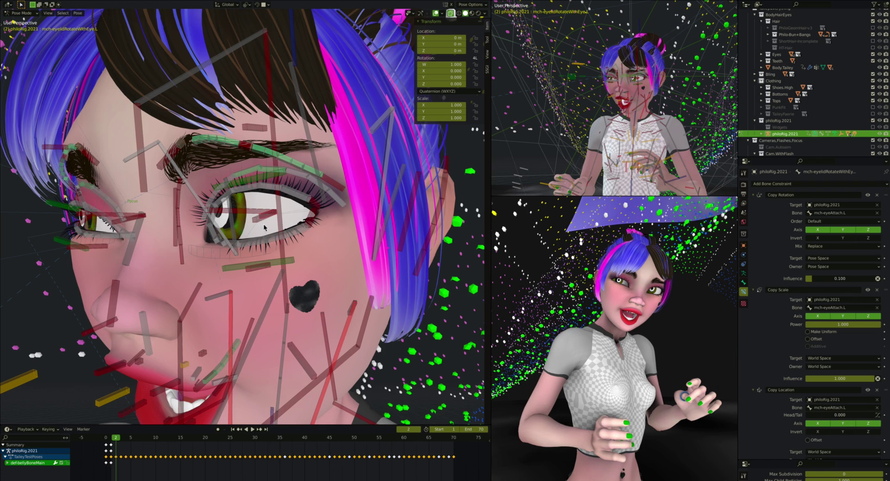
click(754, 291)
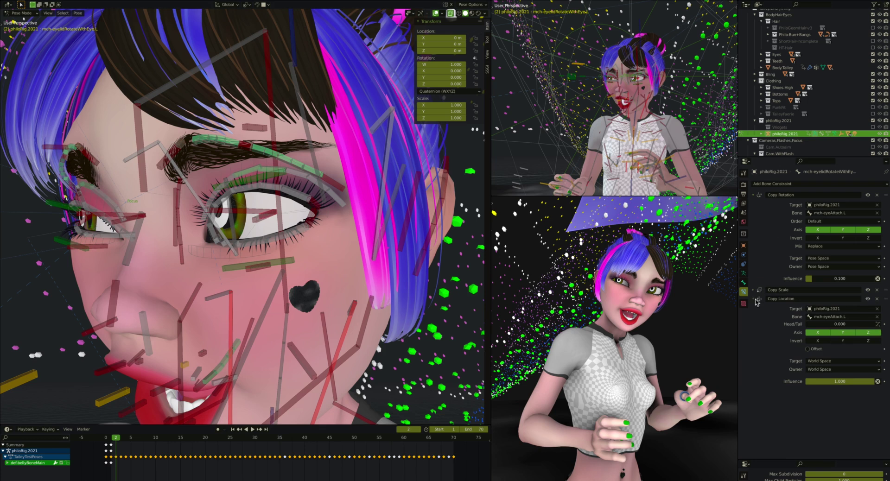
click(754, 299)
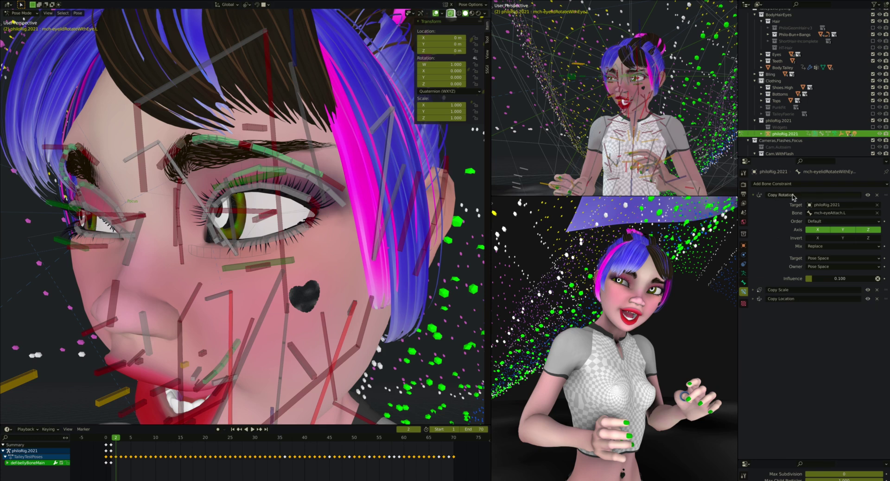
Step: Try moving ctrl-eyeLook.L again to check how the eyelids rotate with the eye
scroll(237, 215, down, 5)
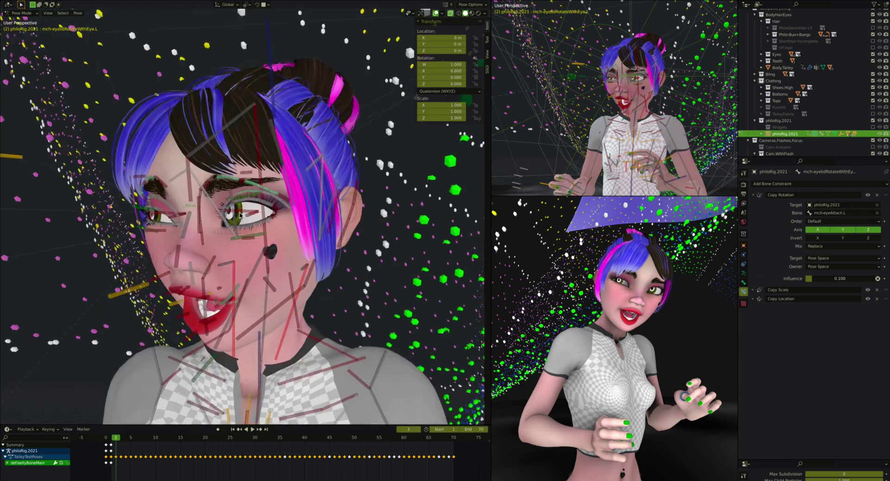
click(33, 209)
scroll(210, 206, up, 2)
scroll(211, 209, up, 2)
key(g)
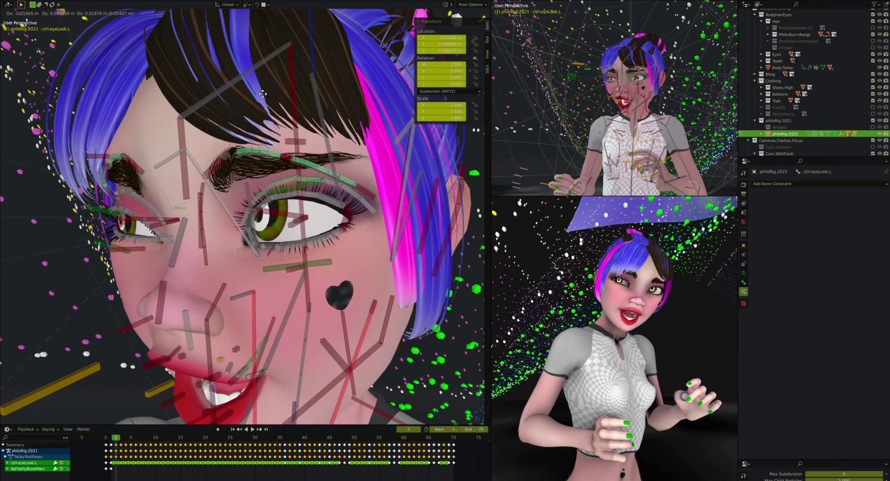
key(Escape)
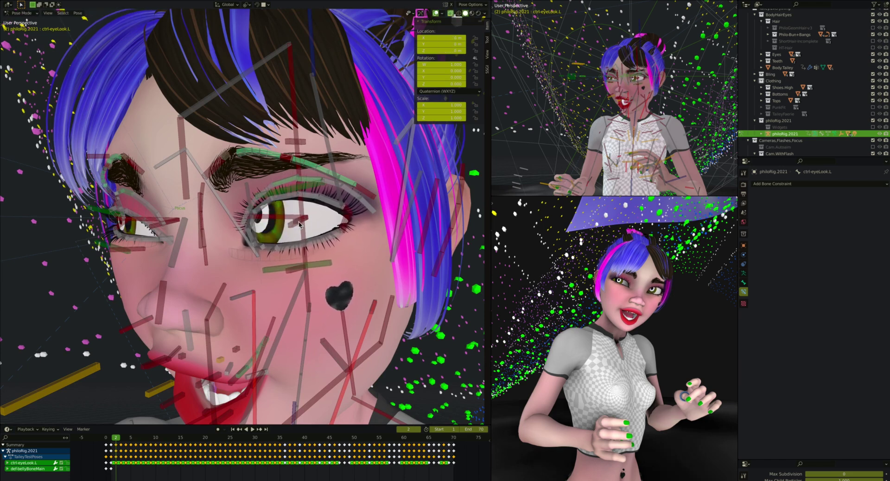
scroll(302, 218, down, 4)
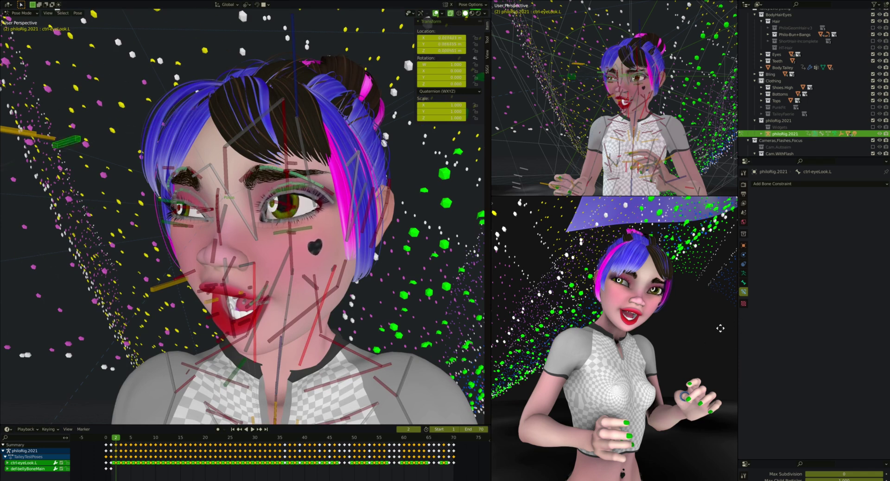
right_click(720, 329)
Step: Examine the constraints of the eyelid fold bone def-eyeLidFoldTop.L.005, collapsing its Transformation constraint
scroll(283, 208, up, 1)
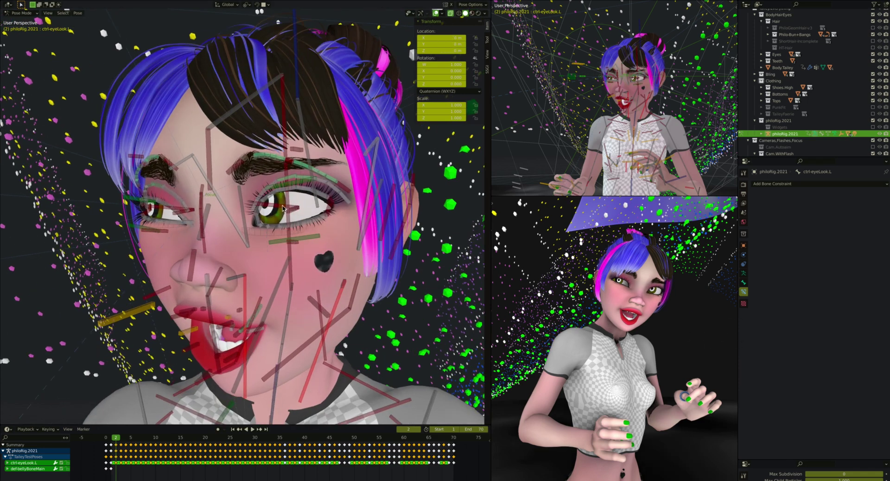
click(303, 180)
key(g)
key(Escape)
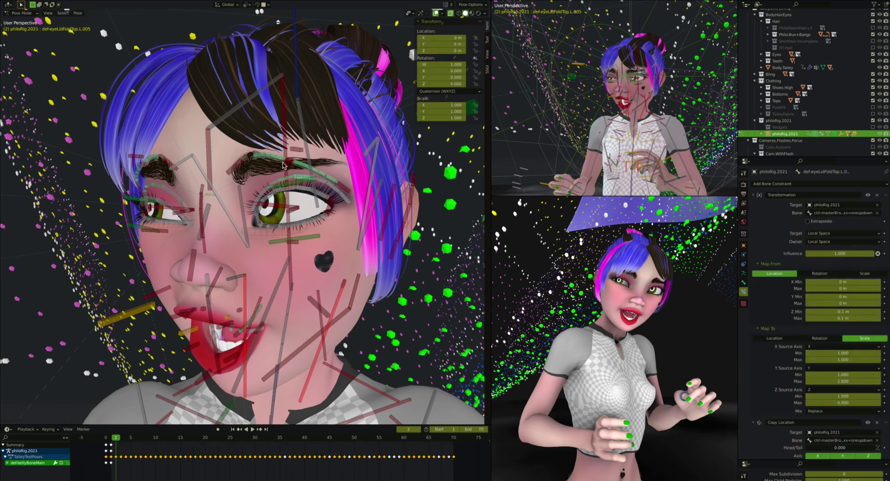
click(753, 195)
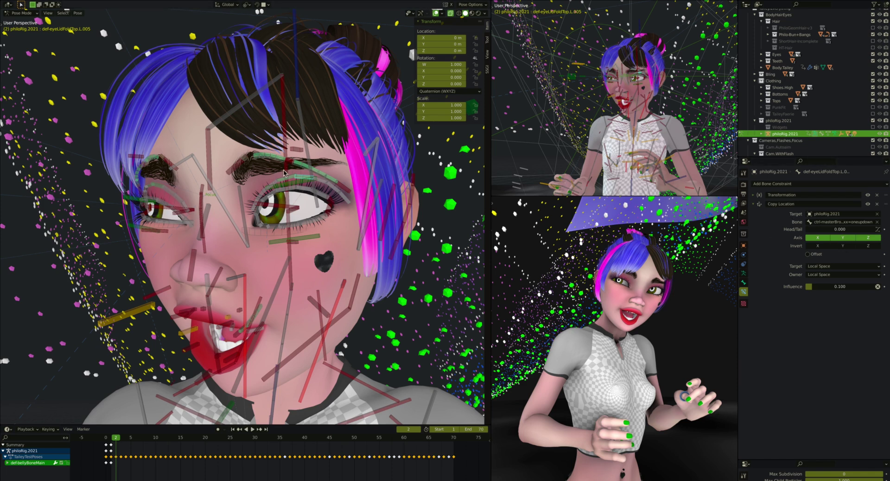
Step: Try moving the master eyes control and the master brows control in front of the face
scroll(142, 170, down, 3)
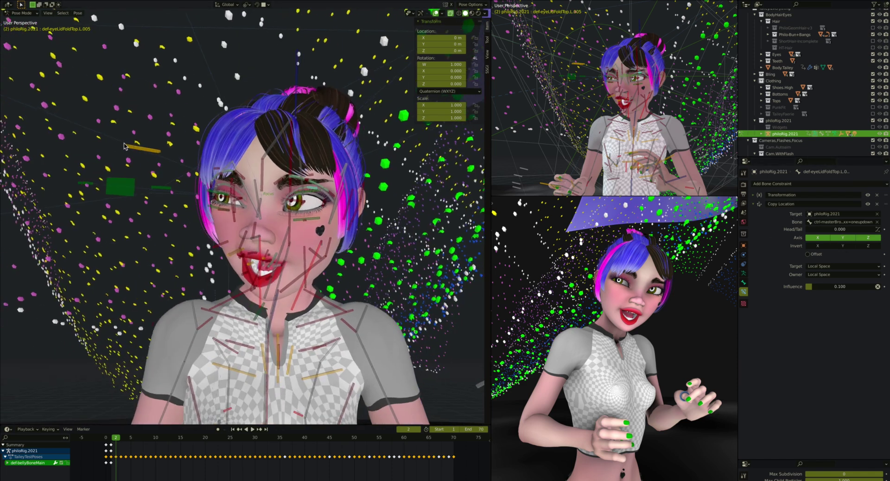
click(124, 148)
key(g)
click(128, 155)
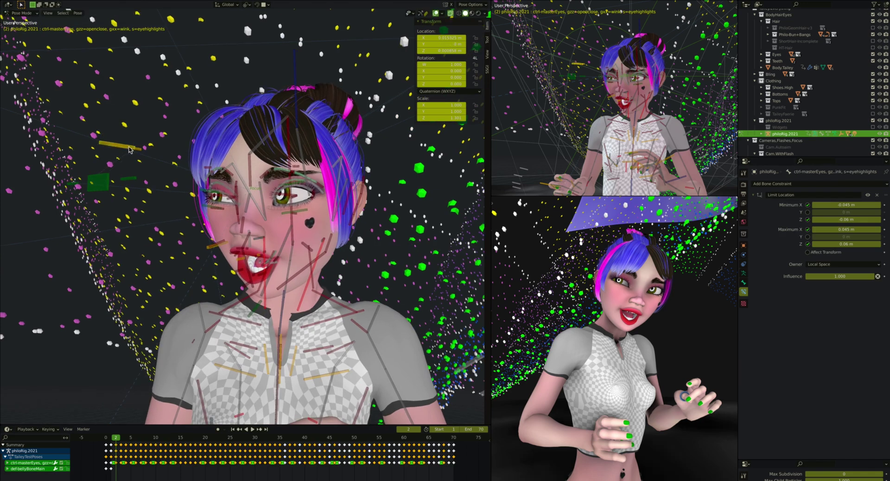
click(139, 149)
key(g)
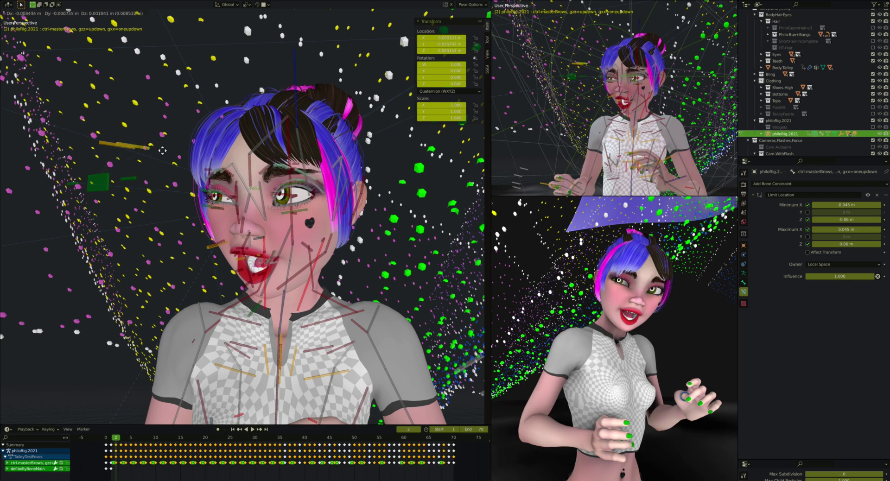
click(149, 141)
Step: Inspect the constraints of a left upper eyelid bone, the center eyebrow control and the eyelid fold bone def-eyeLidFoldTop.L.002
scroll(297, 174, up, 6)
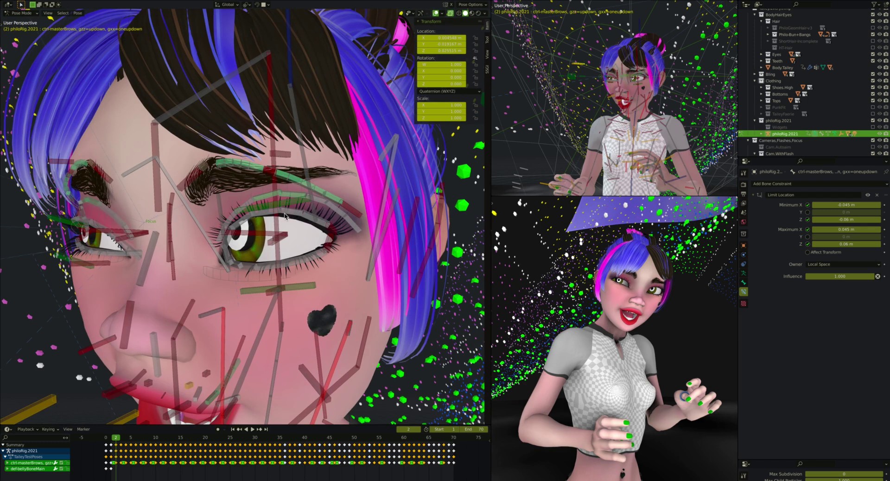
click(277, 211)
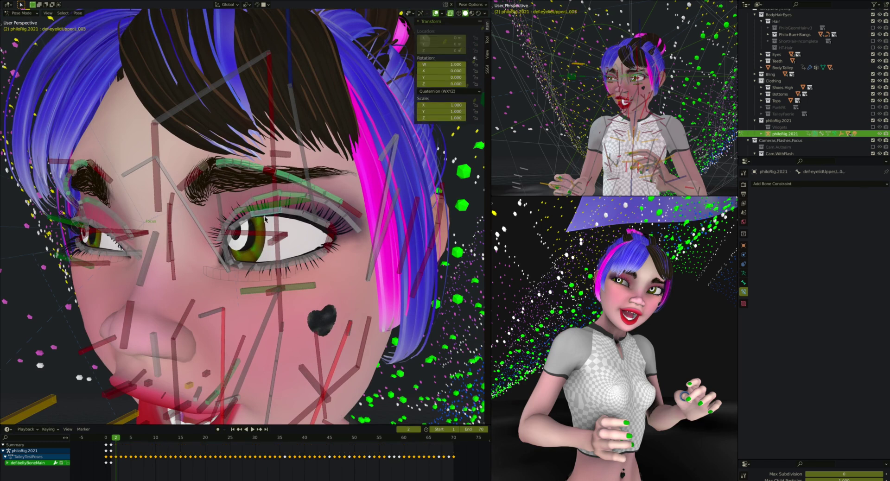
click(272, 173)
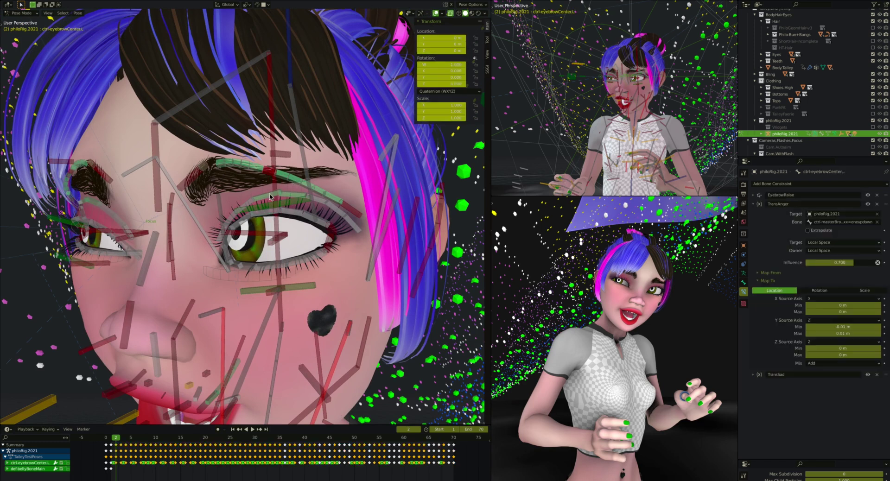
click(299, 202)
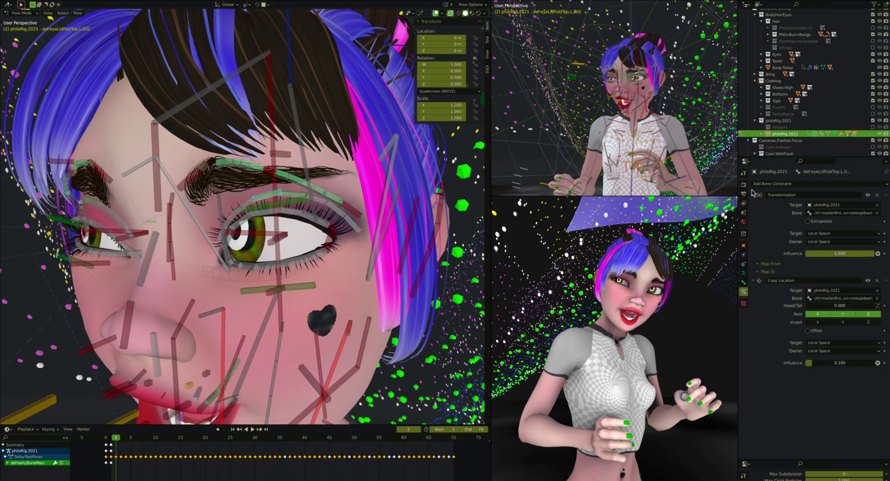
scroll(287, 190, down, 5)
scroll(287, 190, up, 3)
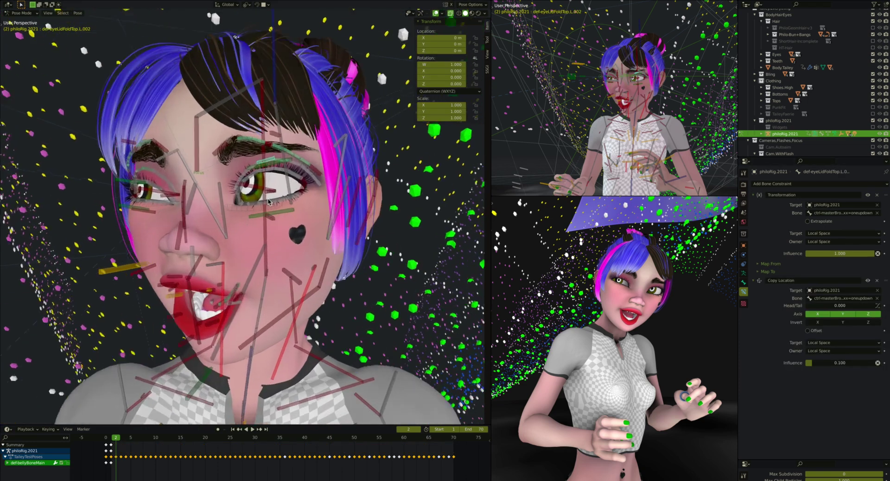
middle_drag(296, 183, 268, 199)
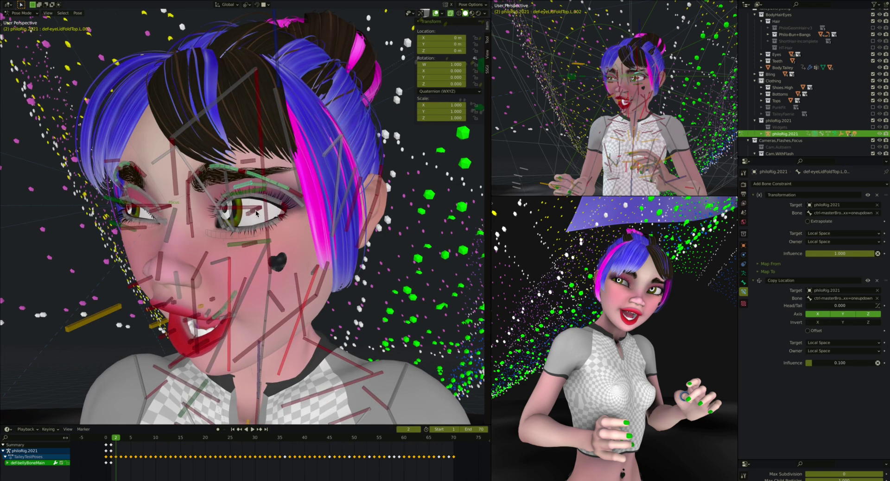
Step: Try scaling the left eye control ctrl-eyeSizeMove.L to check how it changes the eye
click(256, 213)
key(s)
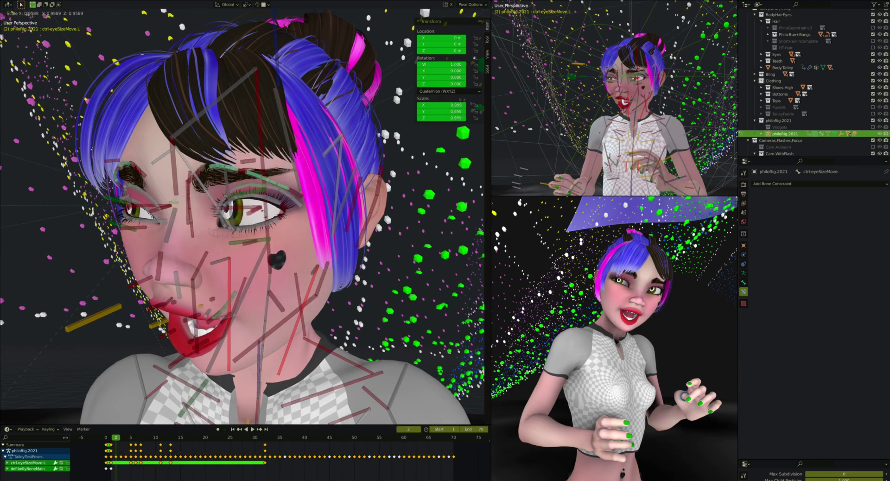
right_click(266, 216)
middle_drag(273, 230, 298, 217)
key(s)
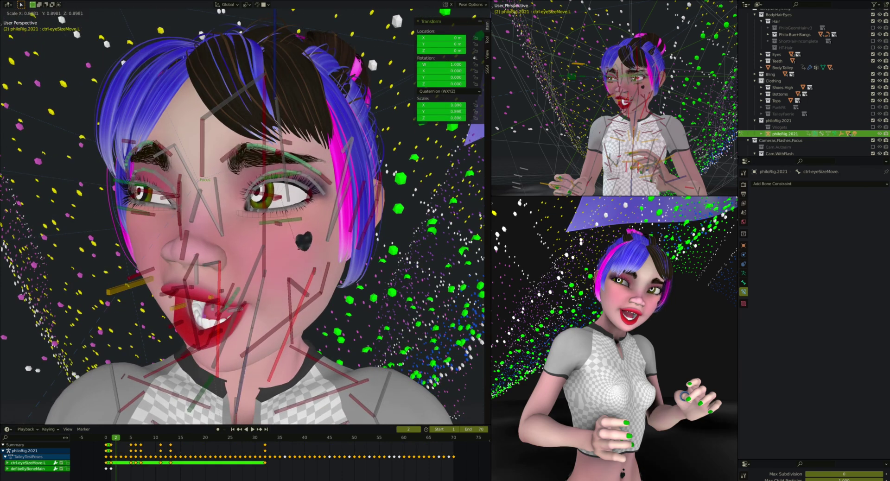
click(289, 227)
mouse_move(281, 209)
middle_down()
mouse_move(308, 207)
mouse_move(276, 208)
middle_up()
Step: Examine the constraints of the nose bone def-nose.003, and try moving its target, ctrl-mouthMaster
click(207, 217)
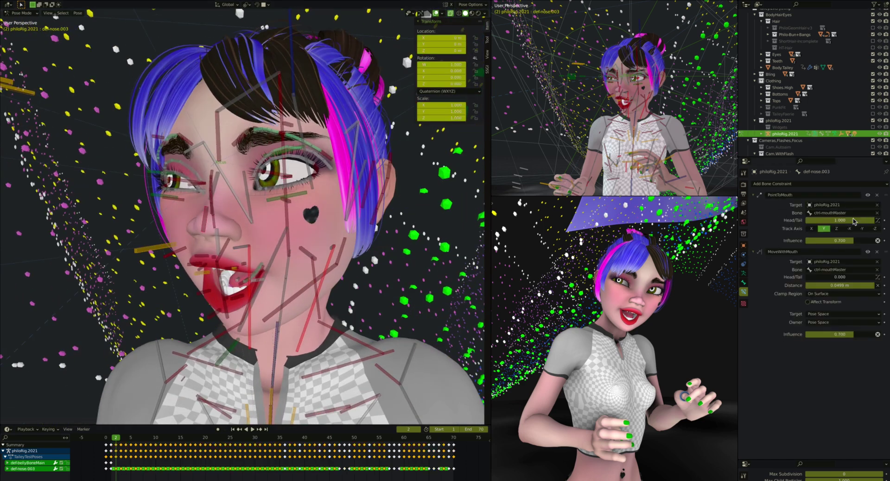
middle_drag(201, 277, 199, 277)
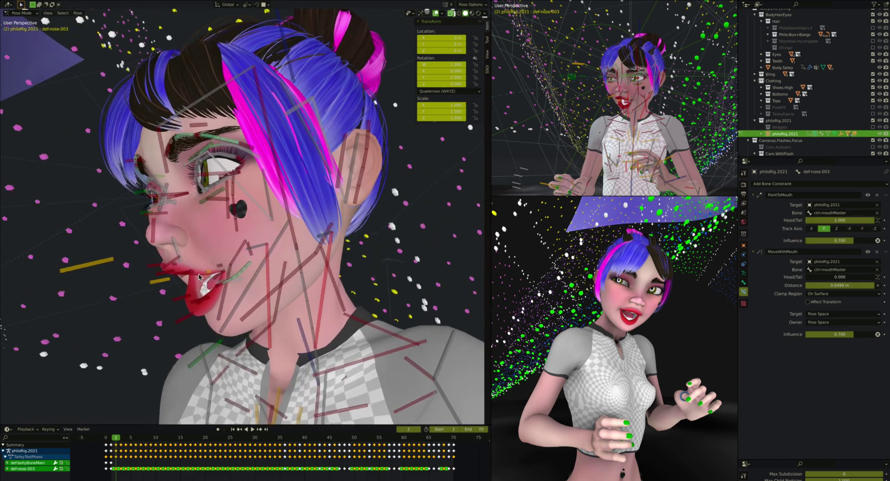
click(158, 284)
middle_drag(158, 284, 159, 284)
key(g)
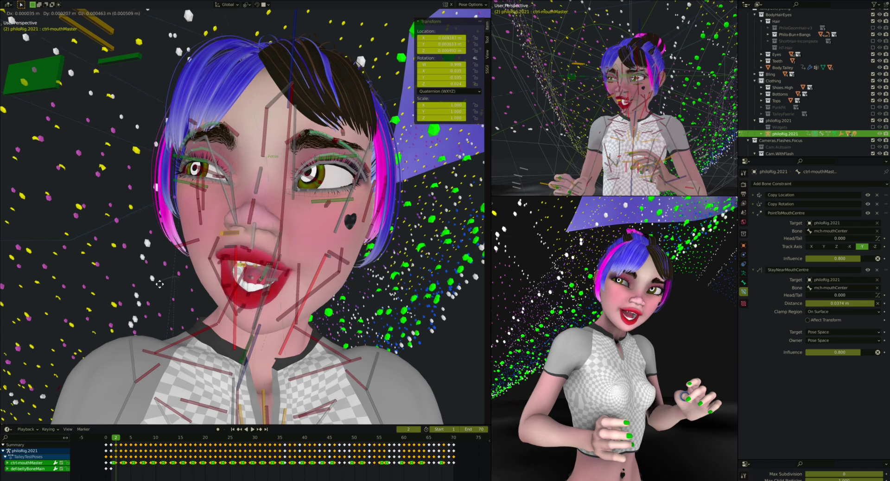
click(170, 266)
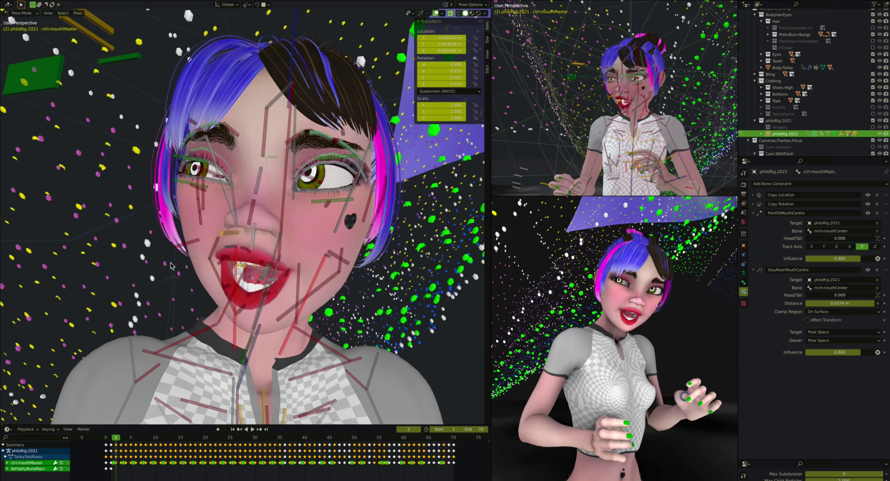
Step: Compare the constraints of def-nose.003 with the PointToMouthCentre and StayNearMouthCentre constraints of ctrl-mouthMaster
click(254, 214)
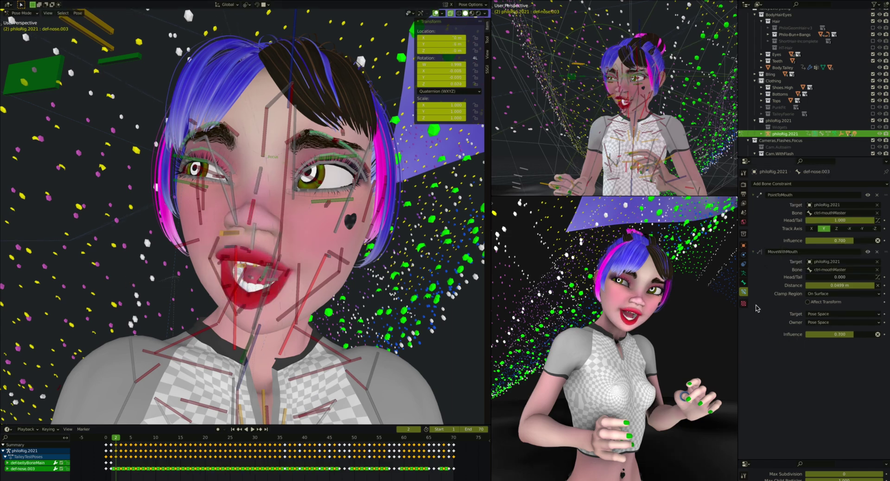
middle_drag(232, 239, 222, 266)
click(221, 265)
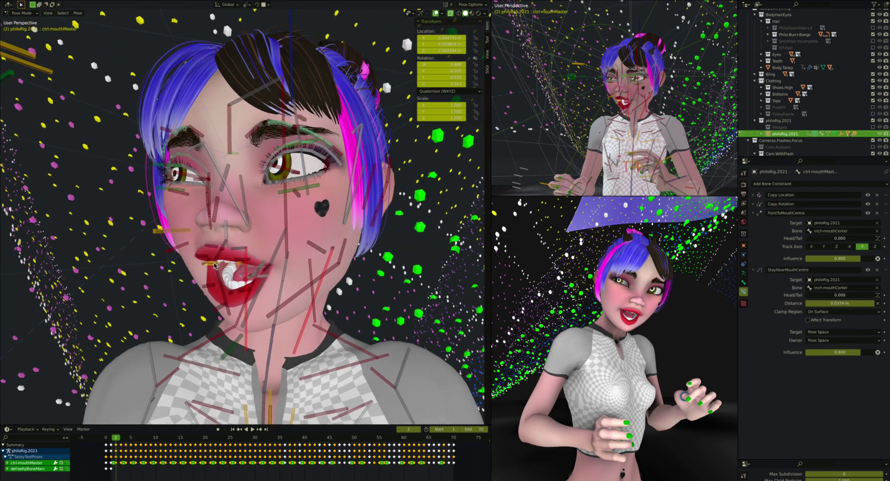
middle_drag(214, 265, 185, 267)
scroll(186, 267, up, 1)
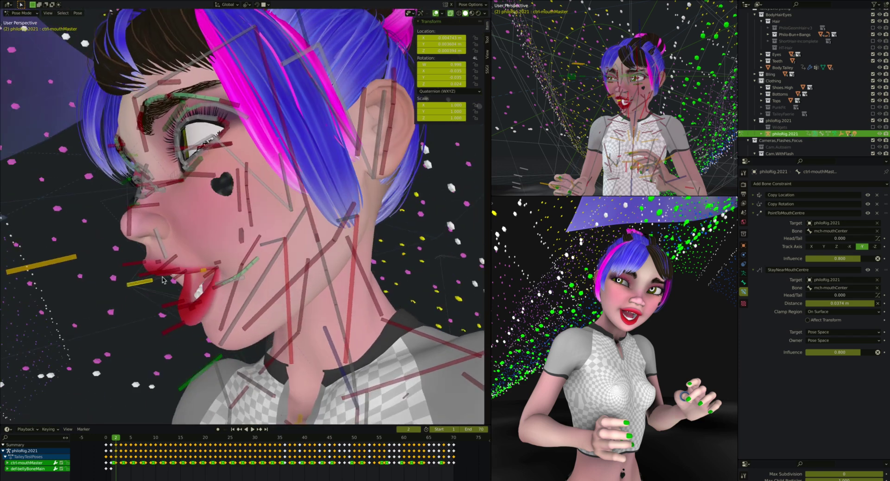
middle_drag(163, 280, 163, 280)
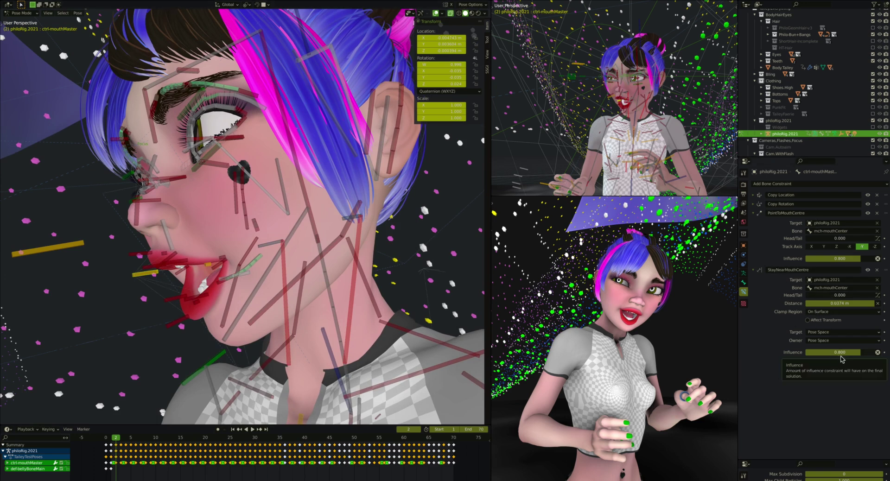
middle_drag(226, 284, 201, 264)
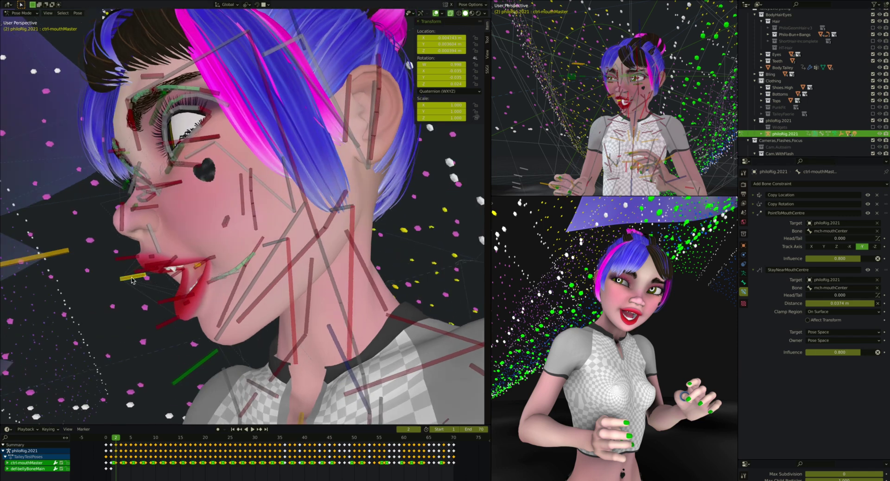
Step: Try moving ctrl-mouthMaster and the mouth centre bone mch-mouthCenter to check how the mouth follows
middle_drag(128, 285, 118, 295)
key(g)
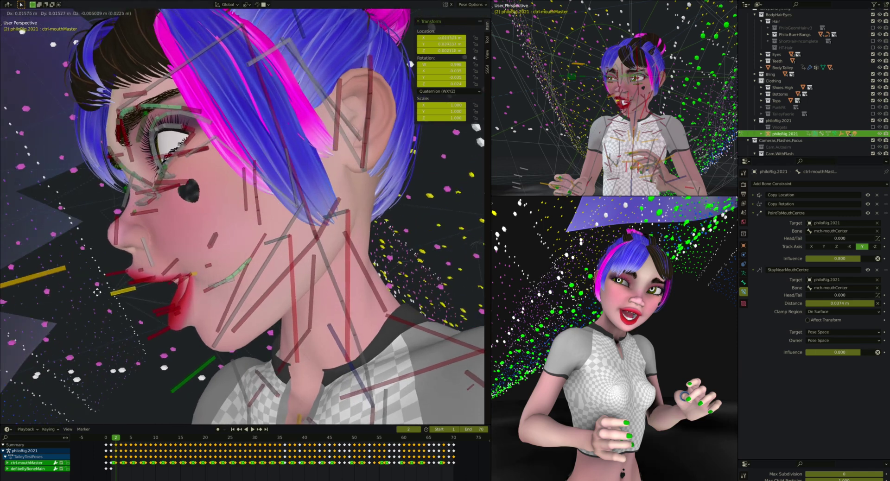
click(150, 280)
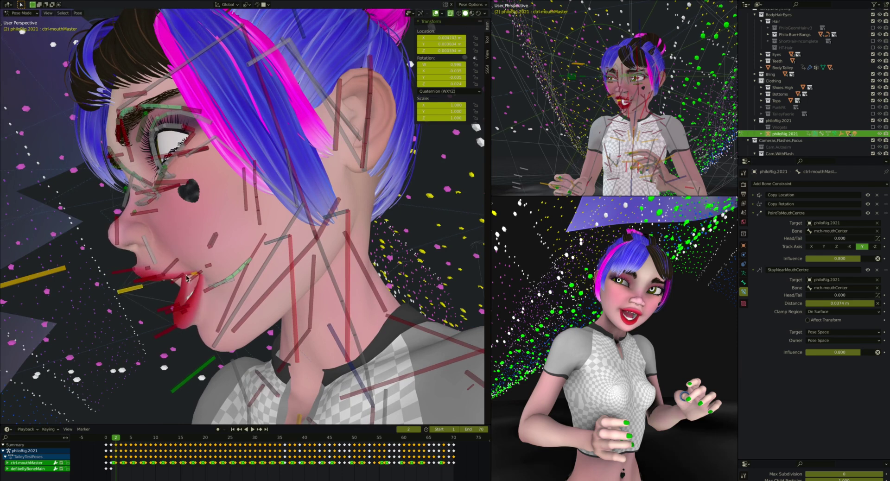
middle_drag(150, 280, 213, 262)
click(194, 263)
key(g)
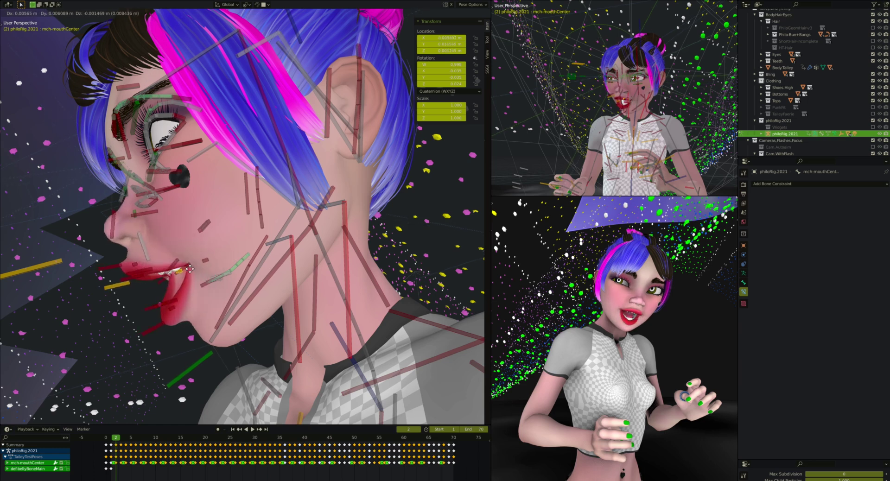
click(185, 279)
Step: Clear the location of the master mouth control and move it about -0.024 m along its local Z axis
middle_drag(179, 279, 201, 231)
click(170, 211)
key(alt+g)
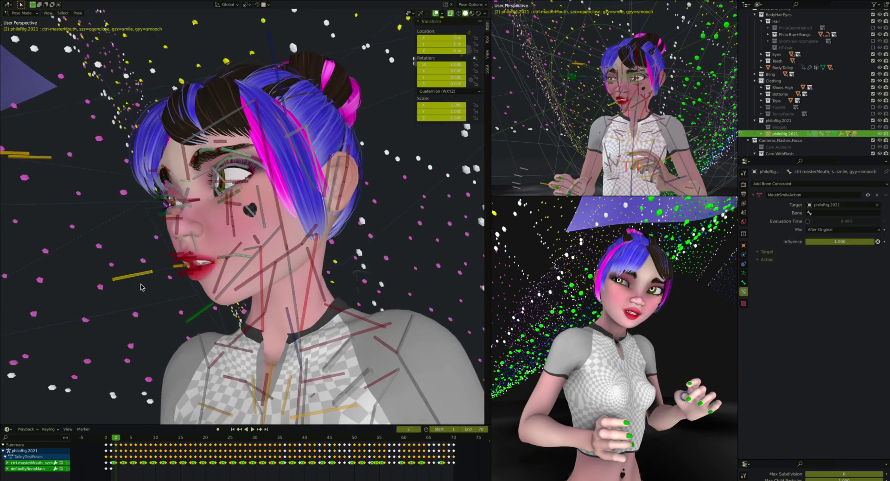
key(g)
key(z)
key(z)
click(219, 266)
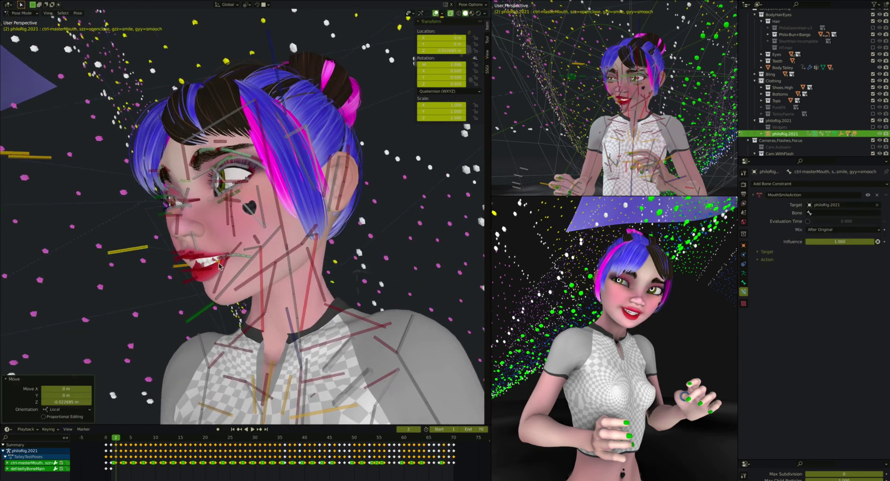
Step: Try moving the mouth centre bone mch-mouthCenter along its local Z axis
click(219, 266)
key(g)
key(z)
key(z)
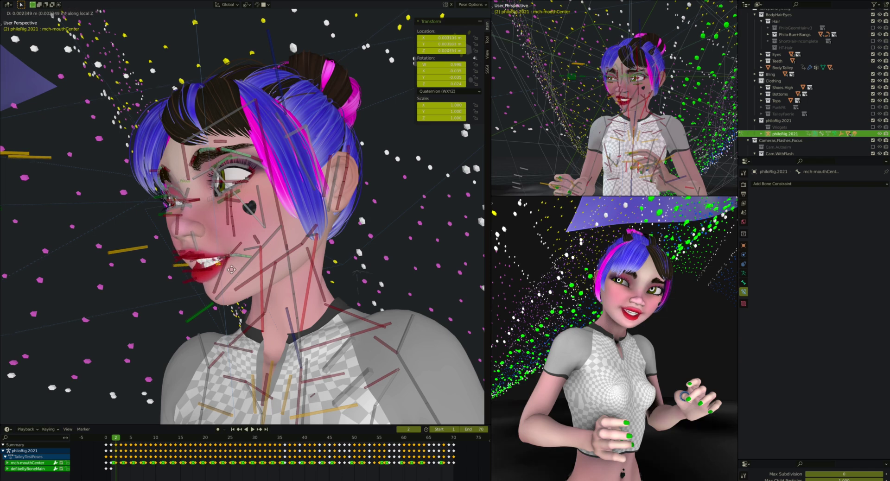
click(231, 272)
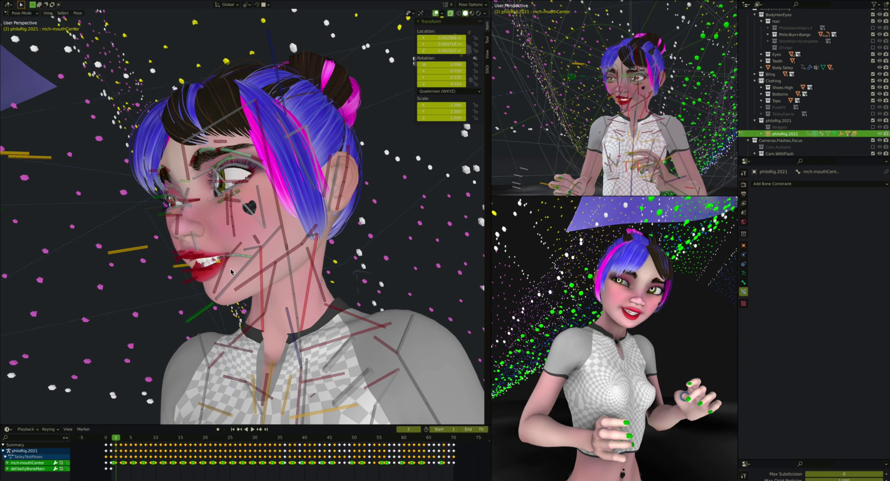
Step: Scale the master mouth control by 1.140 along its local Z axis to open the mouth
middle_drag(222, 267, 171, 270)
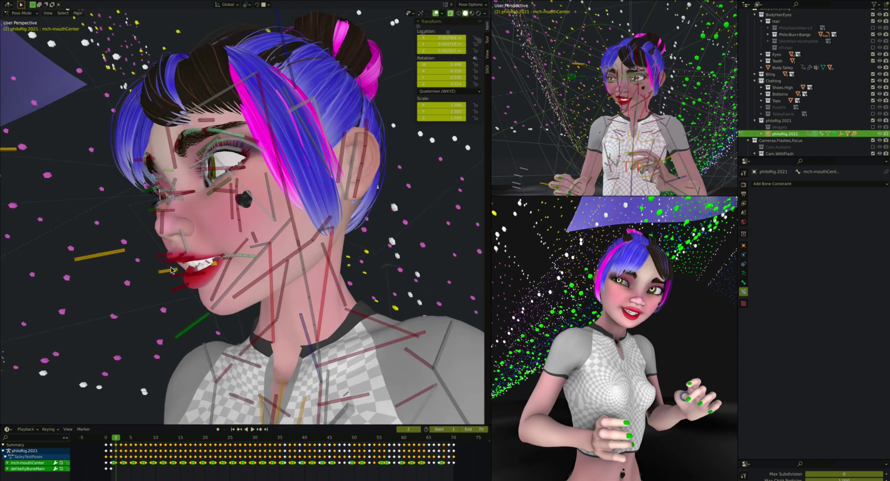
click(112, 256)
key(s)
key(z)
key(z)
click(241, 253)
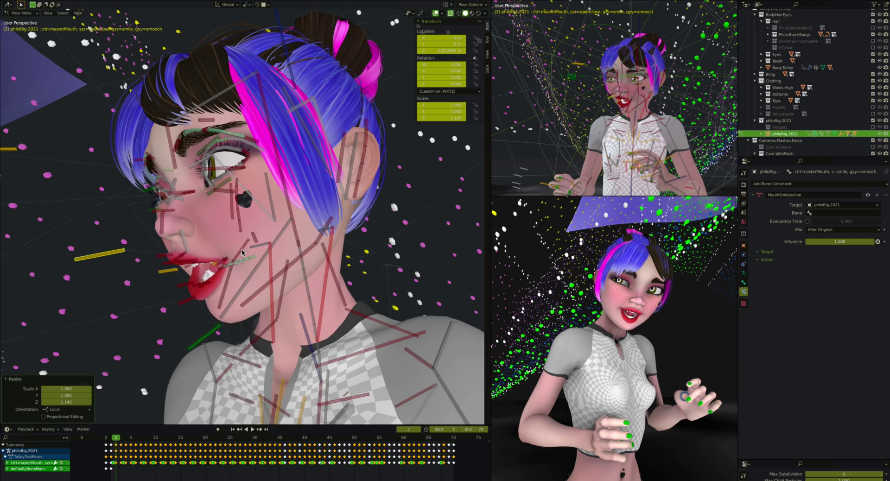
Step: Scale the master mouth control again along its local Z axis to adjust the mouth opening
middle_drag(241, 252, 171, 211)
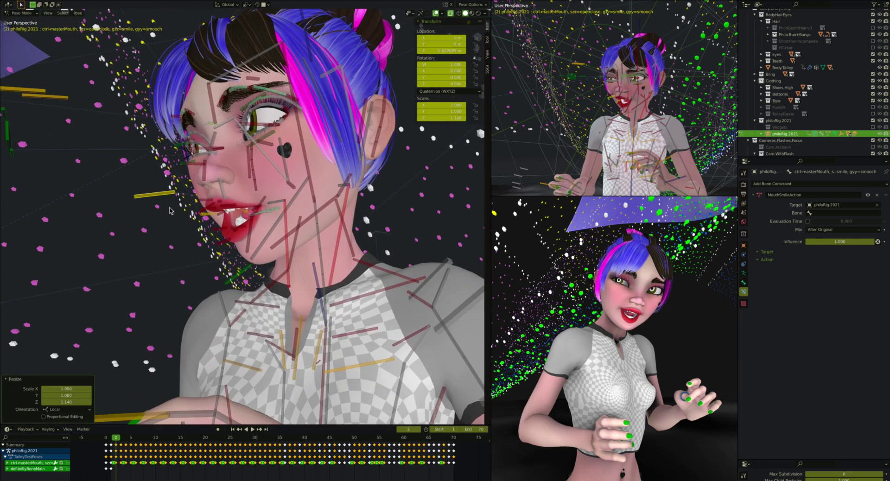
key(s)
key(z)
key(z)
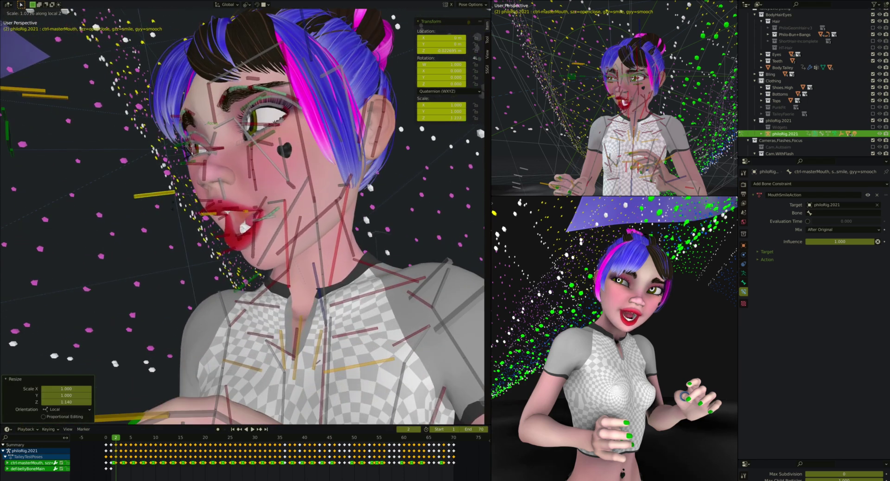
click(171, 207)
Step: Examine the constraints of the ctrl-mouth bone, including the target and action settings of MouthOpenAction
click(242, 279)
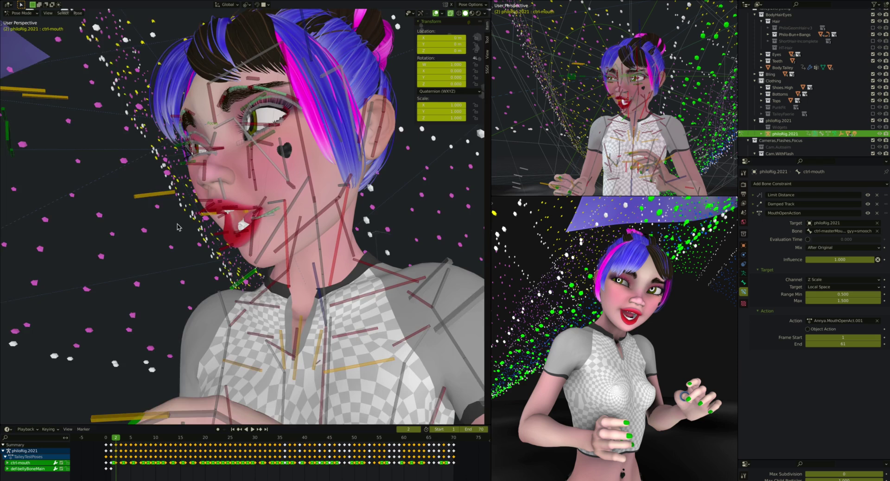
middle_drag(177, 223, 185, 216)
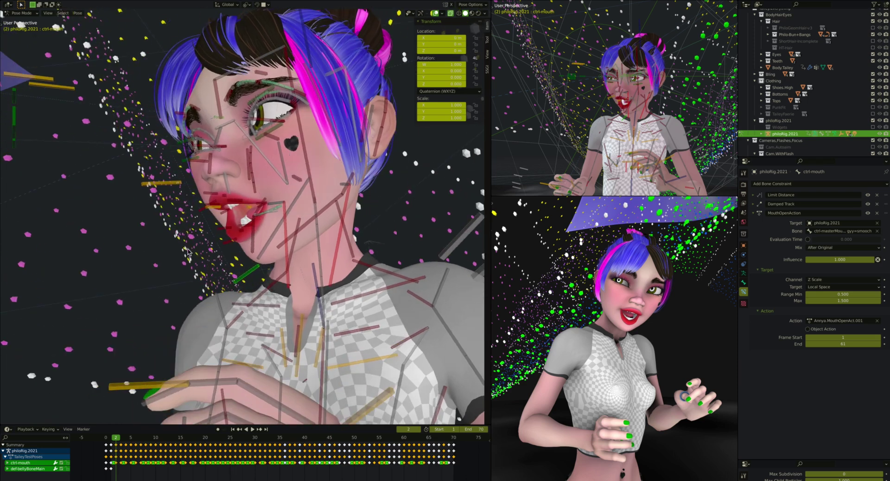
middle_drag(187, 253, 186, 251)
Step: Examine the master mouth control from several angles and inspect the action constraints of ctrl-lipsTop and ctrl-upperLip.L
click(116, 223)
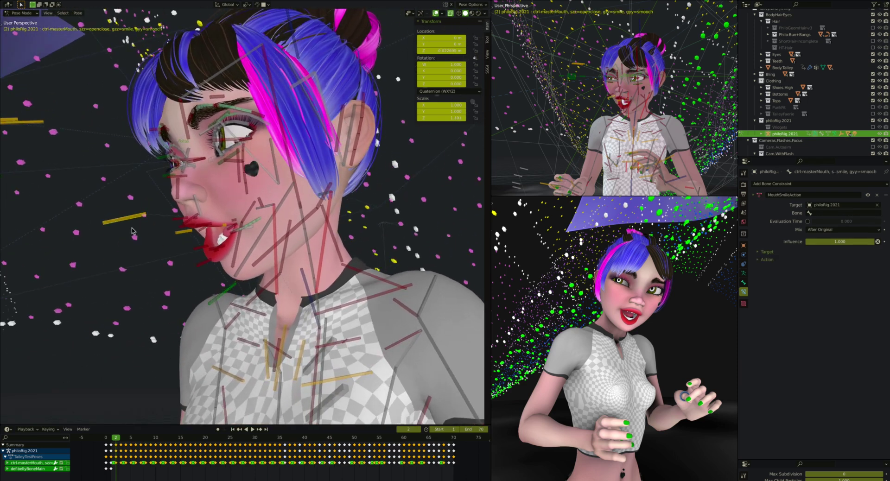
middle_drag(115, 223, 144, 225)
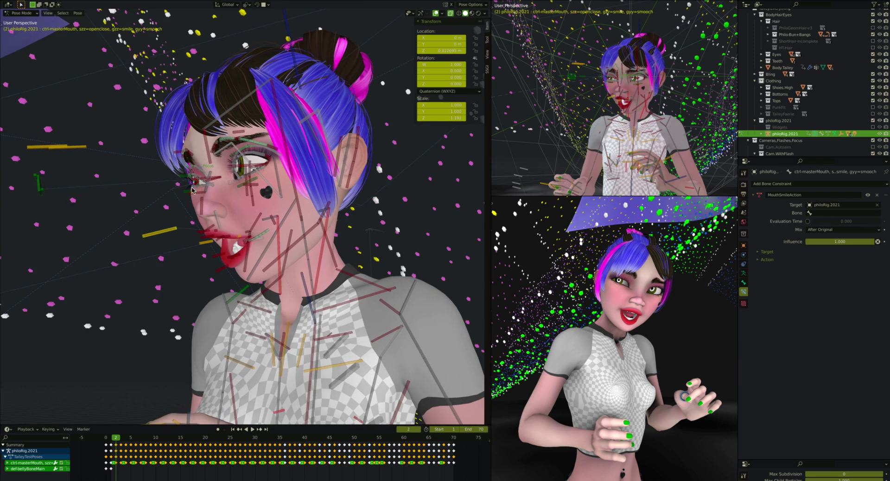
middle_drag(192, 190, 209, 191)
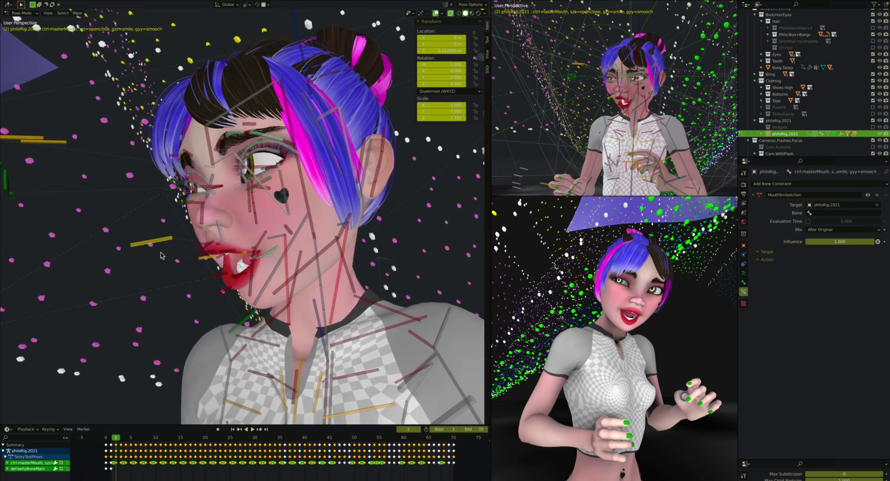
scroll(161, 255, down, 3)
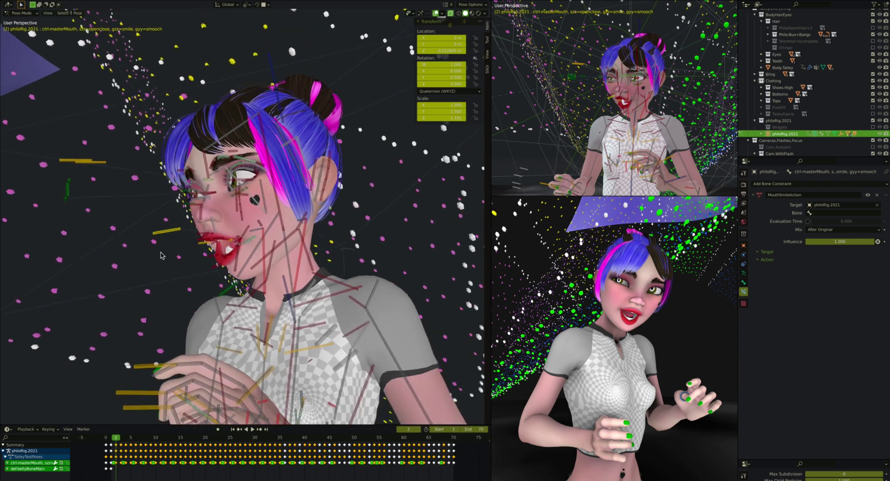
middle_drag(161, 255, 143, 186)
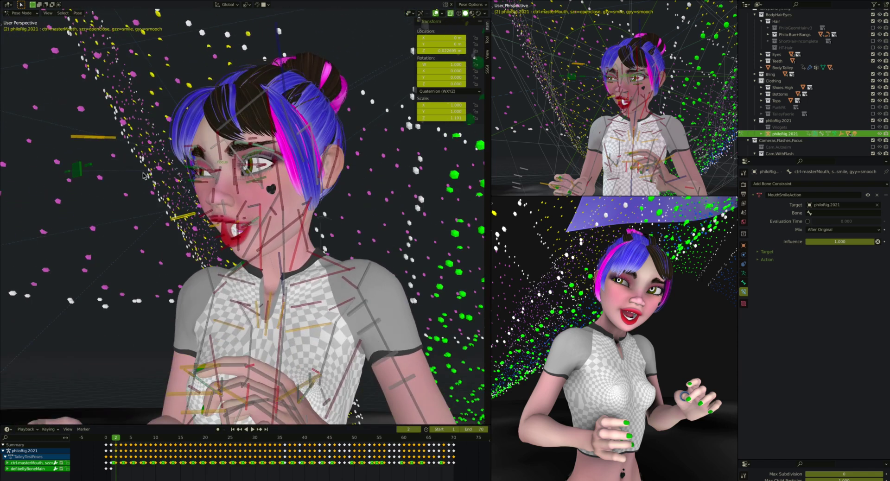
scroll(144, 175, up, 3)
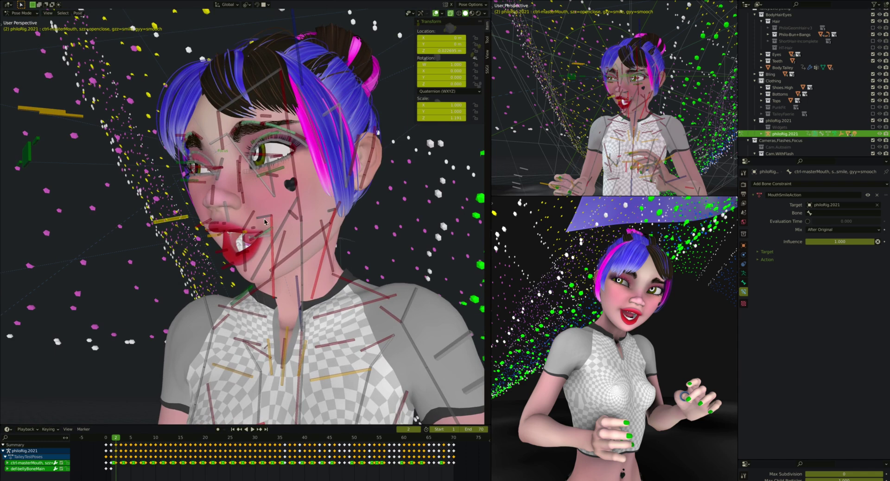
scroll(215, 231, up, 5)
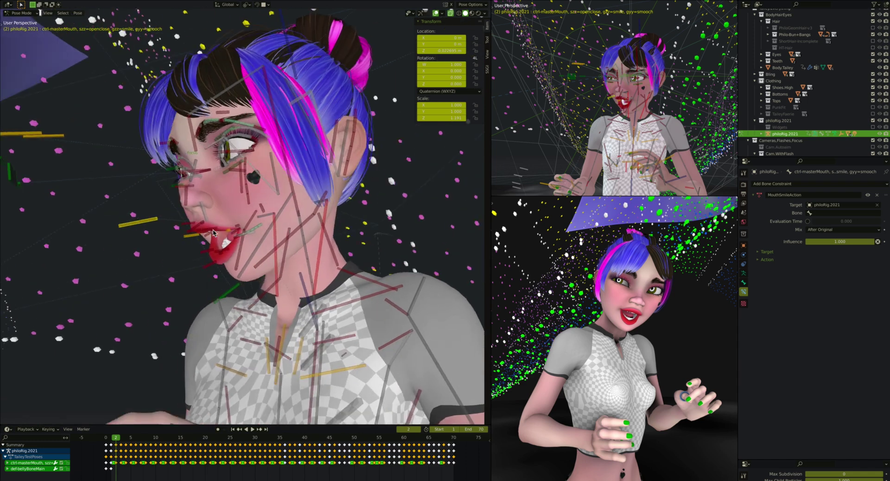
click(198, 198)
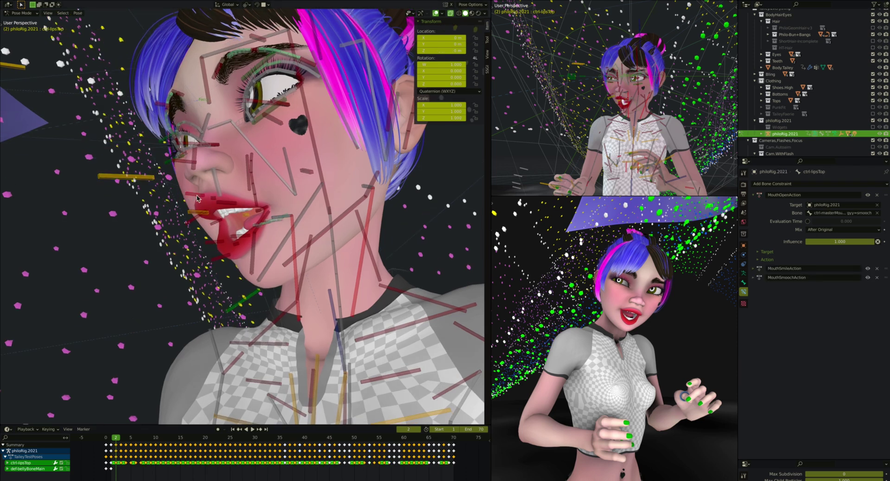
click(240, 227)
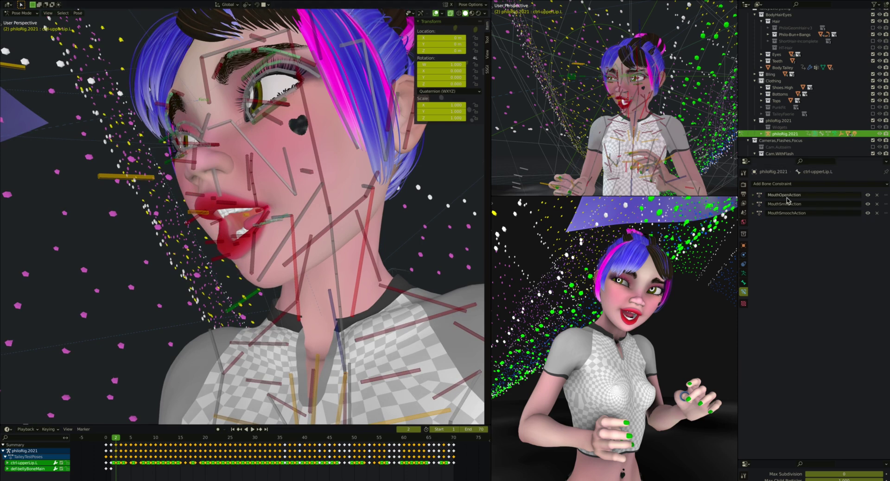
Step: Reset the location and scale of the master mouth control to close the mouth
click(122, 177)
key(alt+g)
key(alt+s)
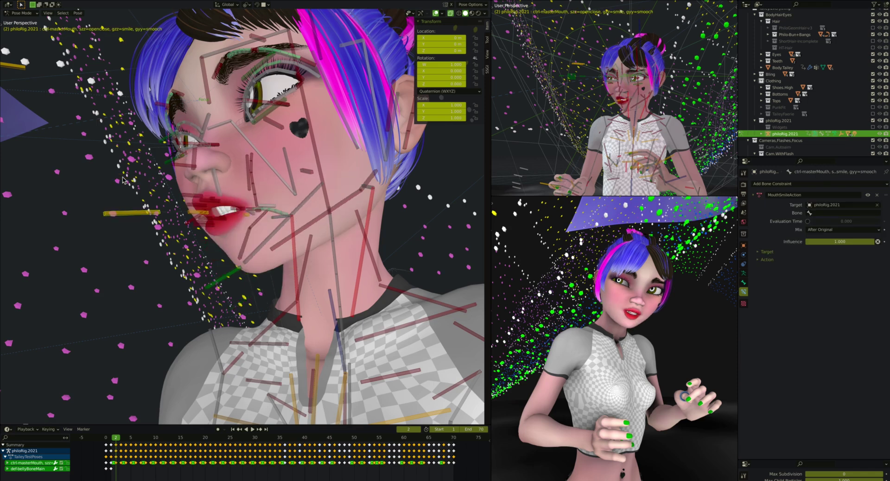
Step: Try raising the master mouth control about 0.031 m along its local Z axis to form a smile
middle_drag(122, 177, 69, 215)
key(g)
key(z)
key(z)
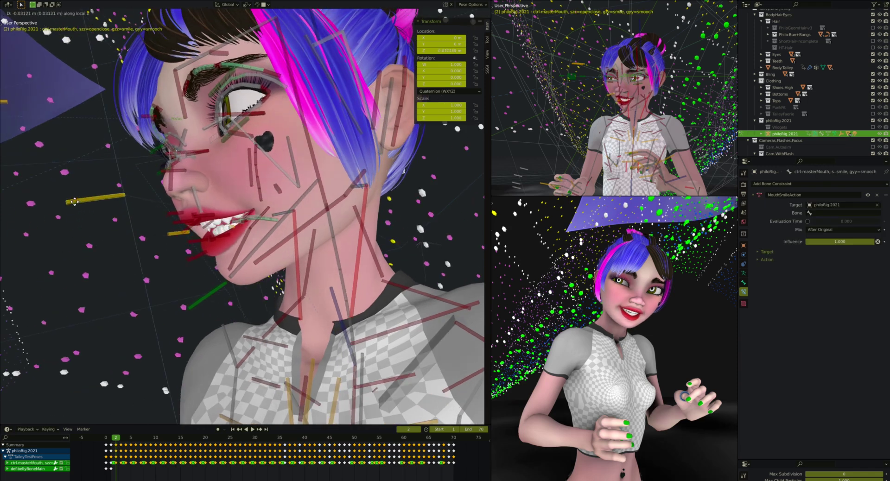
right_click(78, 218)
Step: Try lowering the master mouth control about 0.031 m along its local Z axis to form a frown
click(232, 227)
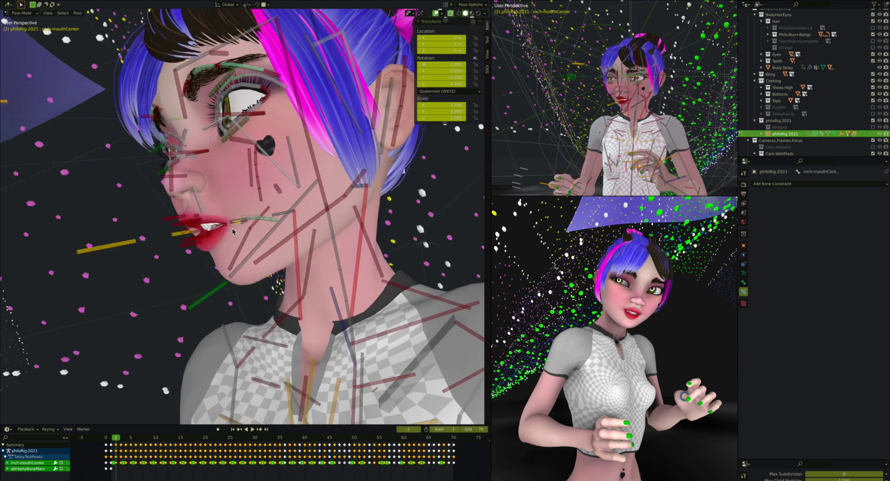
click(107, 250)
key(g)
key(z)
key(z)
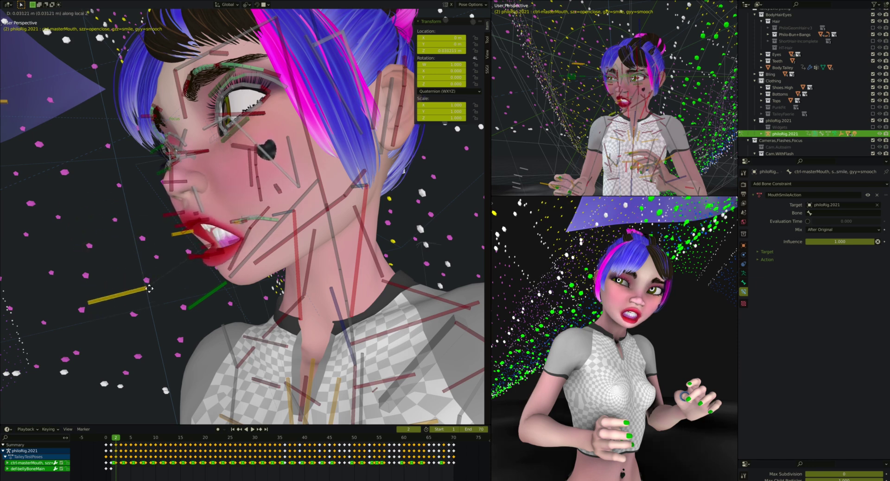
key(Escape)
Step: Try moving the master mouth control about 0.017 m along its local Y axis
key(g)
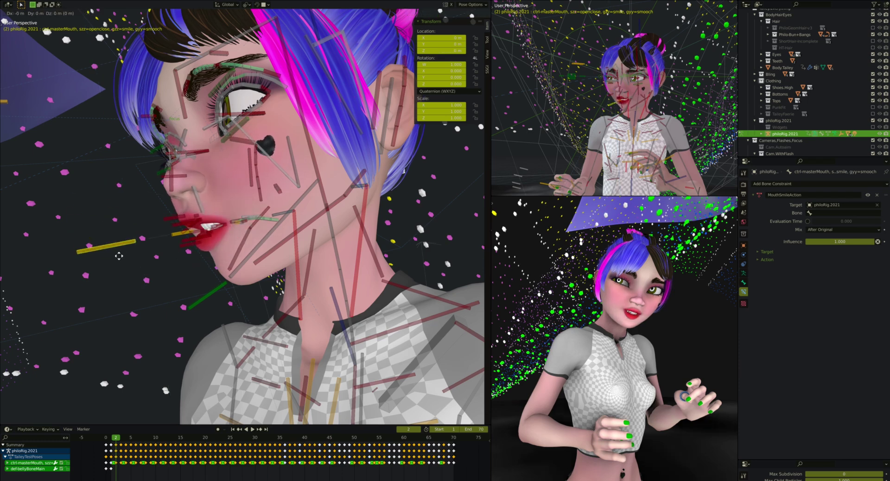
key(y)
key(y)
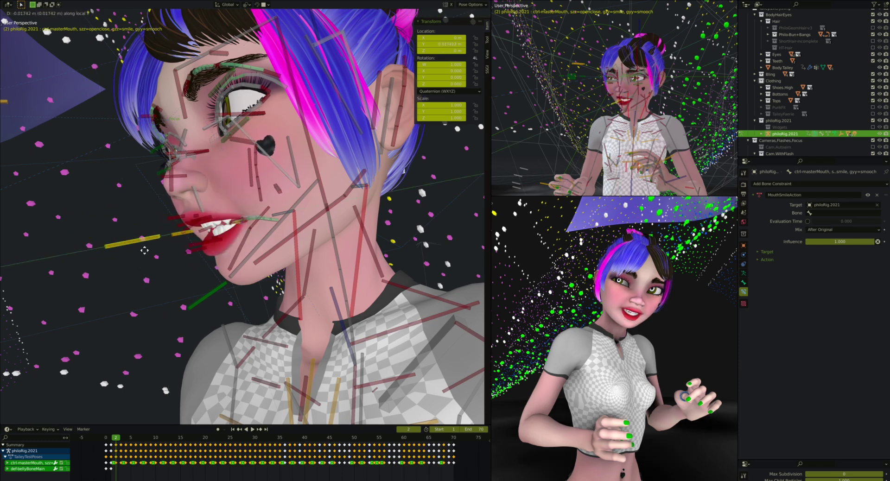
right_click(133, 250)
Step: Try moving the master mouth control freely in several directions, viewed from different sides of the face
middle_drag(133, 250, 172, 252)
key(g)
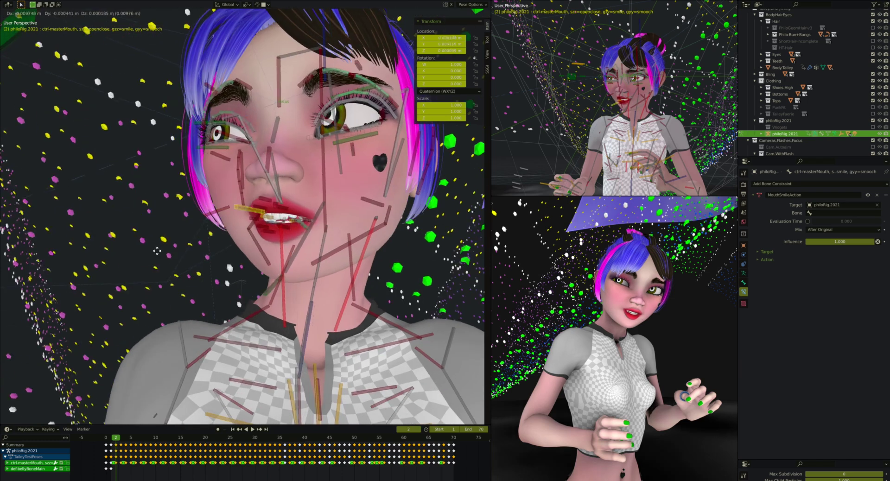
right_click(188, 211)
middle_drag(189, 214, 211, 246)
key(g)
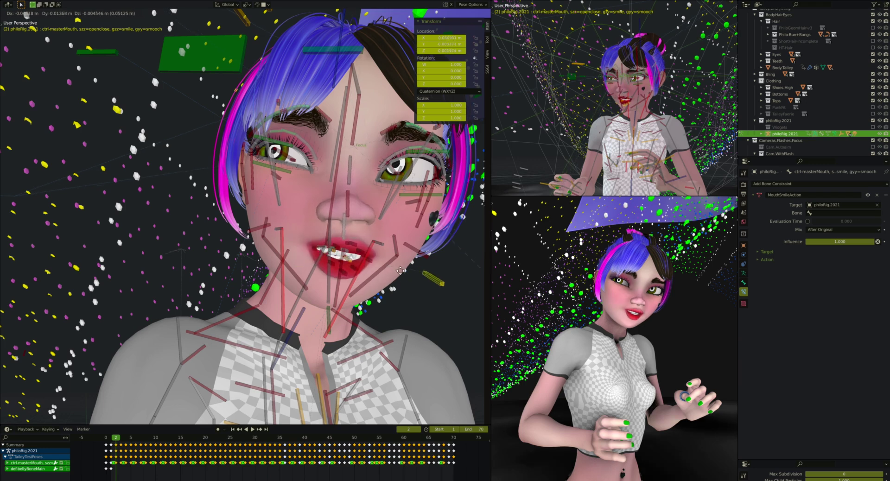
right_click(335, 263)
Step: Move the ctrl-mouthMaster bone around freely to test how the whole mouth shifts
click(335, 262)
key(g)
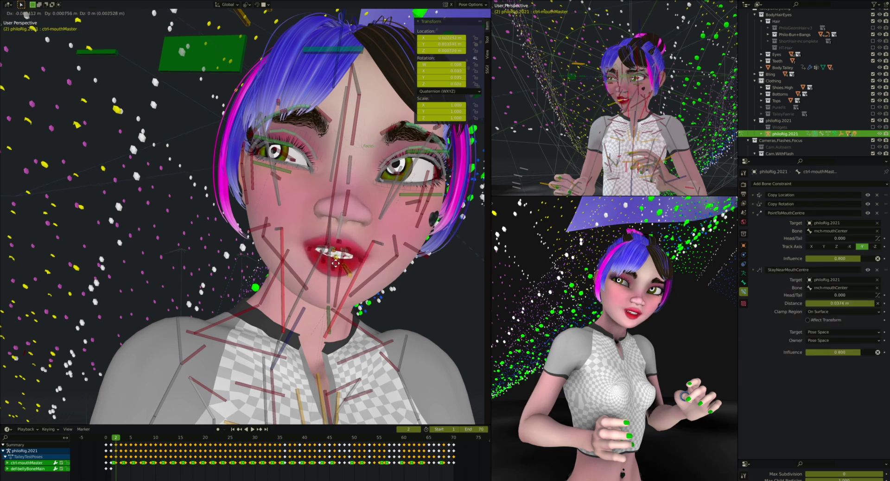
click(336, 264)
middle_drag(336, 264, 364, 254)
key(g)
click(230, 269)
Step: Try puffing out the left cheek by scaling def-cheek.L by 1.410 and moving it outward
click(337, 217)
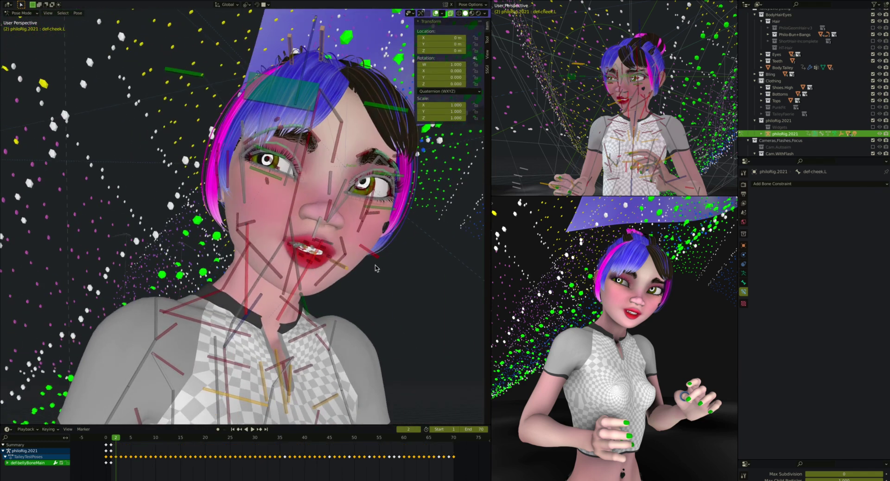
key(s)
click(383, 274)
key(g)
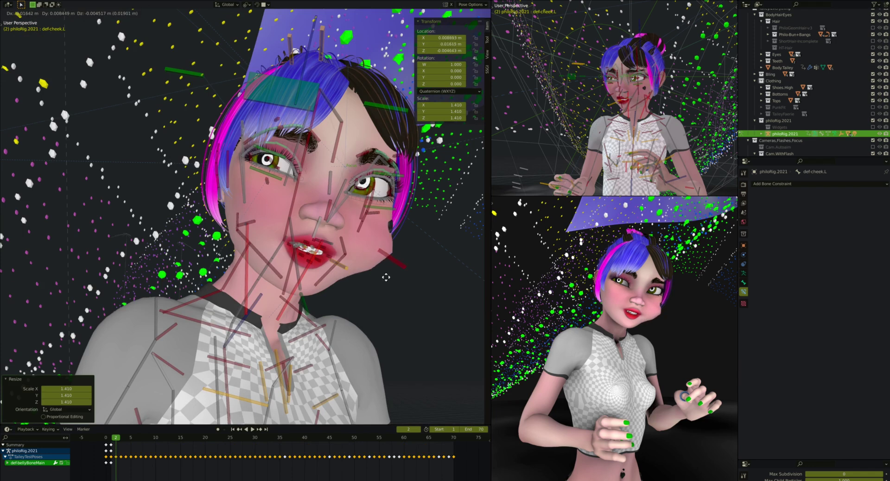
key(Escape)
key(ctrl+z)
Step: Move the master mouth control along its local Y axis to purse the lips into a smooch
middle_drag(367, 276, 211, 263)
click(208, 262)
key(g)
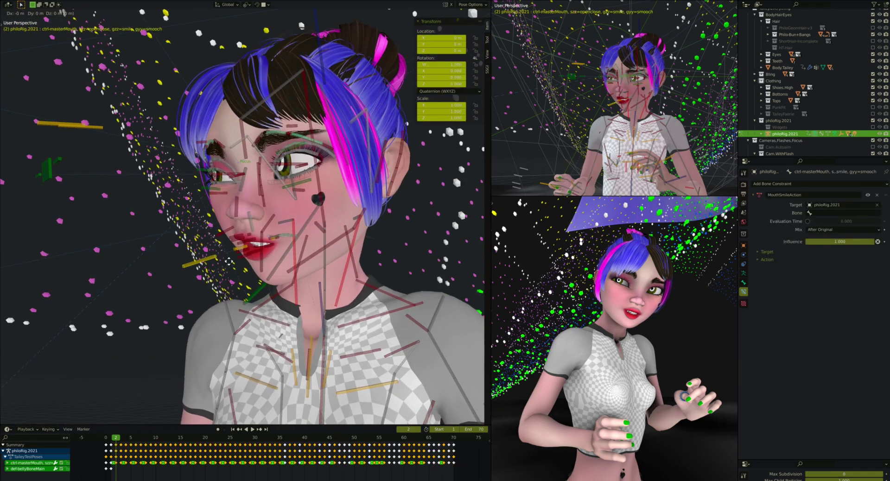
key(y)
key(y)
click(186, 274)
Step: Try scaling the left cheek bone def-cheek.L by 1.679 with the lips pursed
middle_drag(273, 256, 358, 246)
click(366, 250)
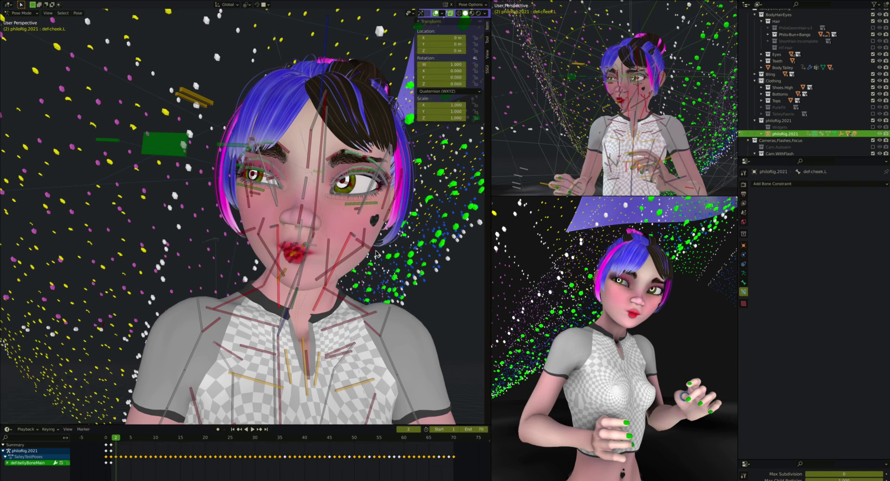
key(s)
click(389, 261)
key(ctrl+z)
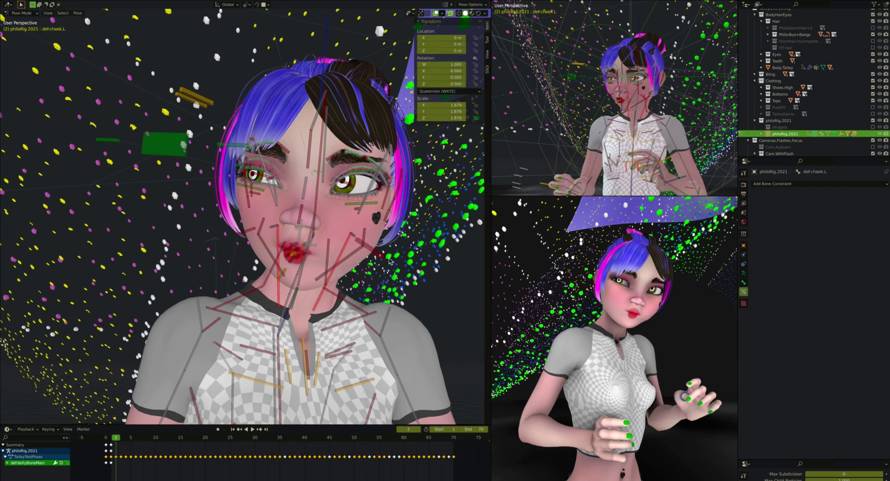
Step: Examine the smiling mouth and surrounding face bones from several angles and distances
middle_drag(389, 261, 288, 270)
key(Right)
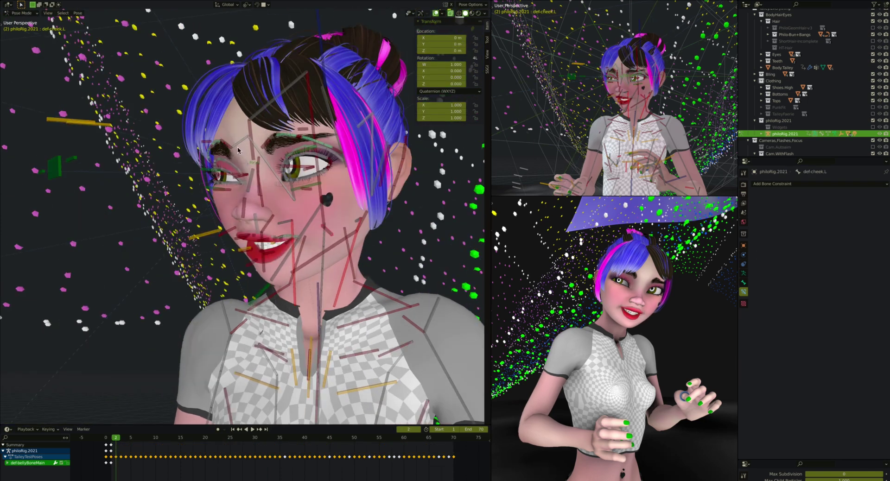
scroll(237, 147, down, 2)
middle_drag(237, 147, 243, 198)
scroll(295, 180, up, 2)
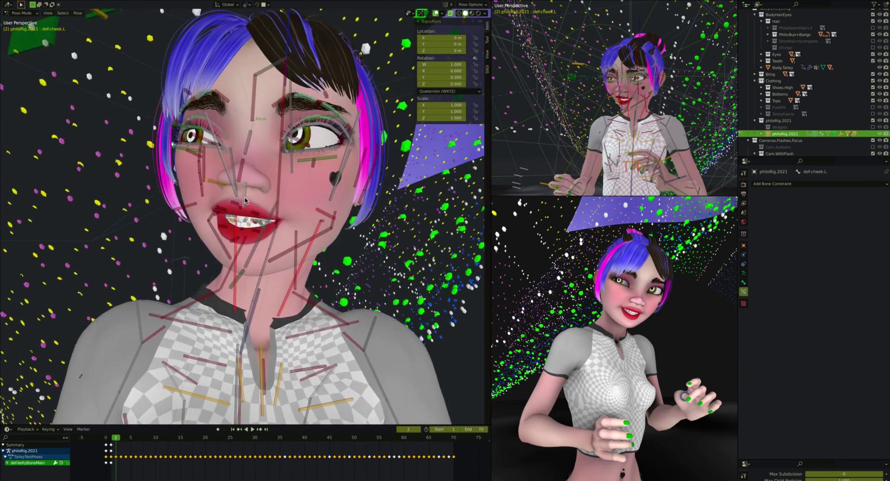
scroll(243, 198, up, 2)
middle_drag(199, 223, 214, 280)
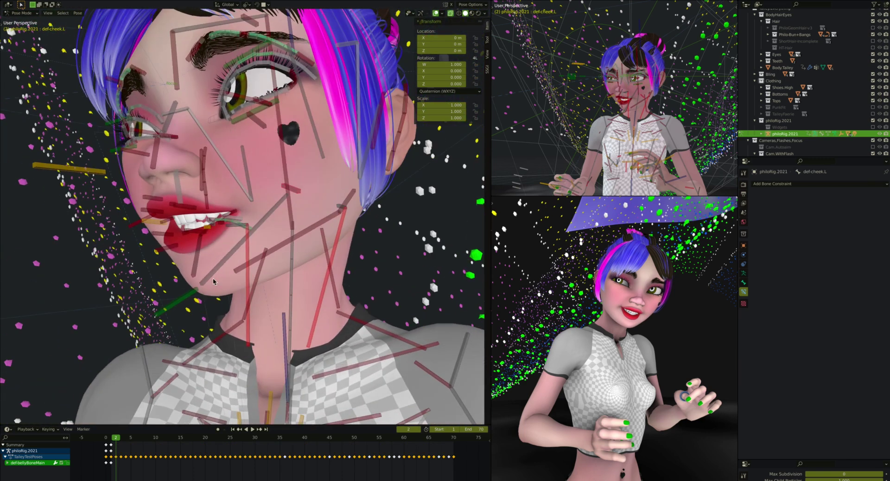
Step: Scale the master mouth control up along its local Z axis to open the smiling mouth
click(82, 174)
key(s)
key(z)
key(z)
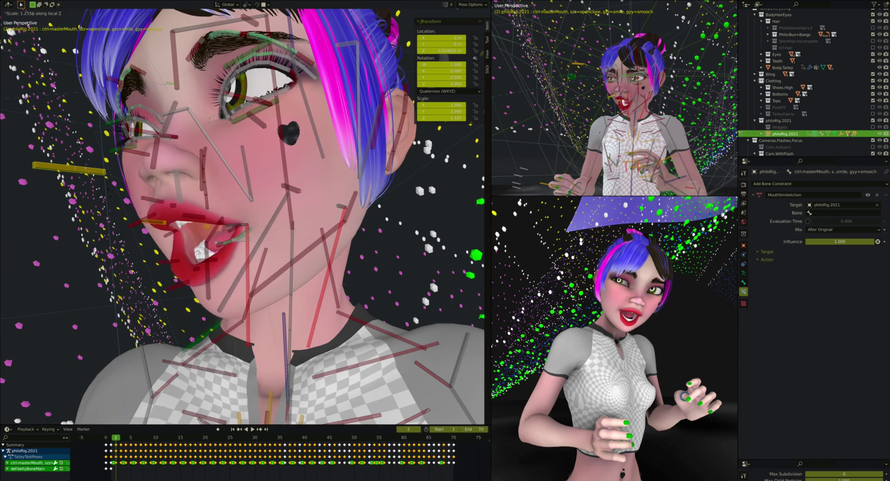
click(110, 193)
Step: Inspect the bone constraints of def-tongue.002 and def-tongue.003 inside the open mouth
middle_drag(133, 189, 117, 198)
click(235, 252)
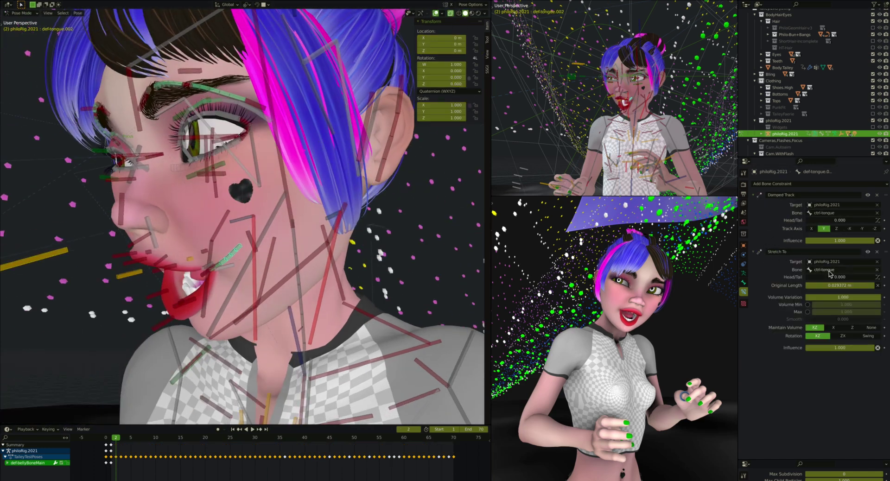
scroll(213, 278, up, 3)
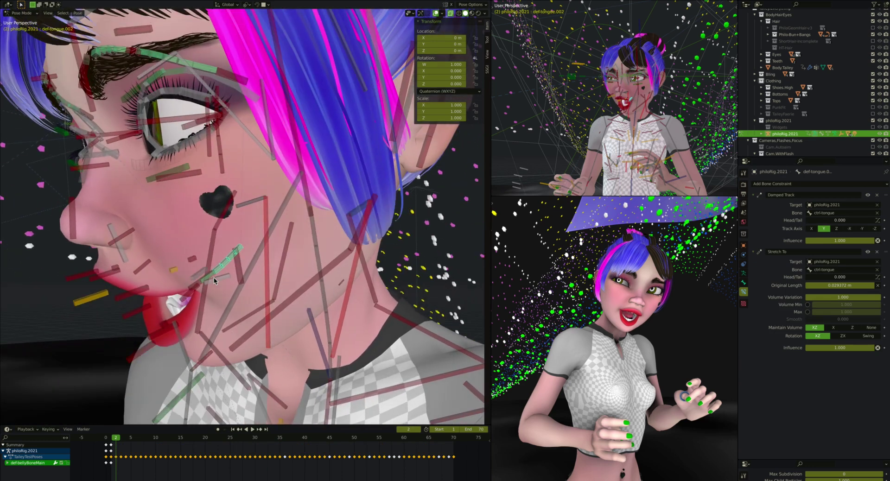
click(211, 274)
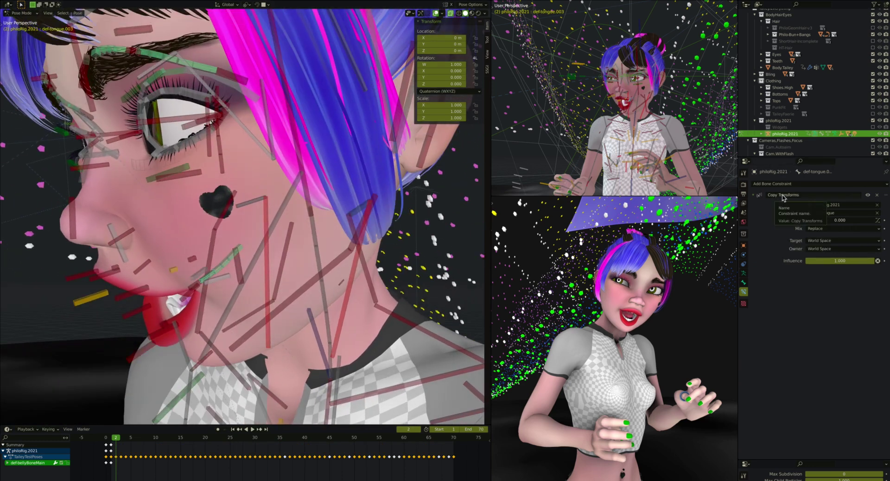
Step: Move ctrl-tongue about 0.031 m in X, 0.035 m in Y and -0.014 m in Z to stick the tongue out
middle_drag(193, 295, 226, 301)
click(209, 292)
key(g)
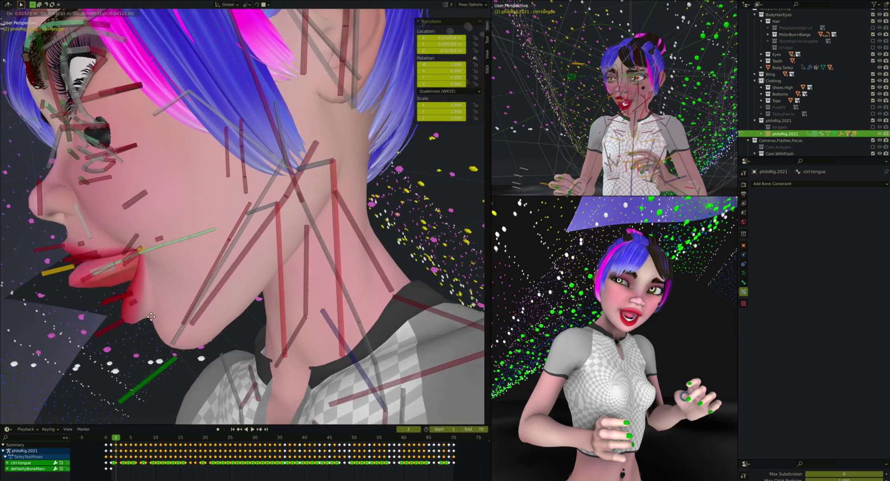
click(93, 323)
Step: Rotate ctrl-tongue 31.7° and test its scaling to curl and reshape the tongue
key(r)
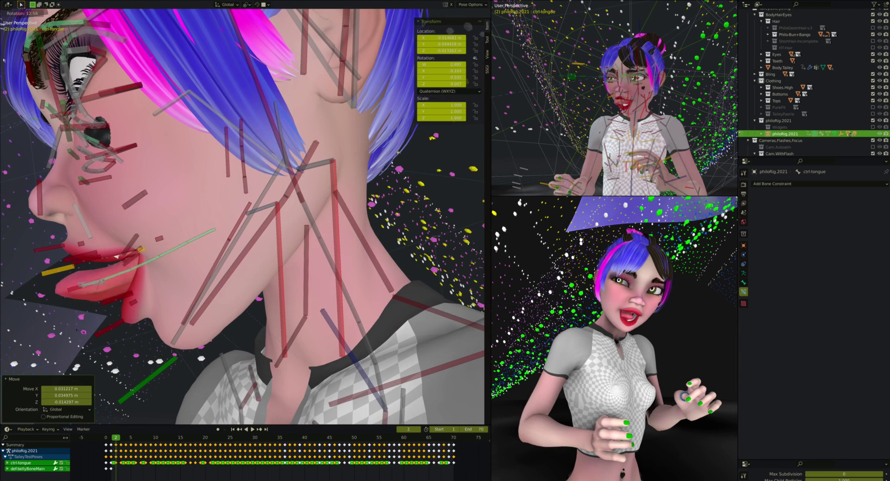
click(89, 317)
key(s)
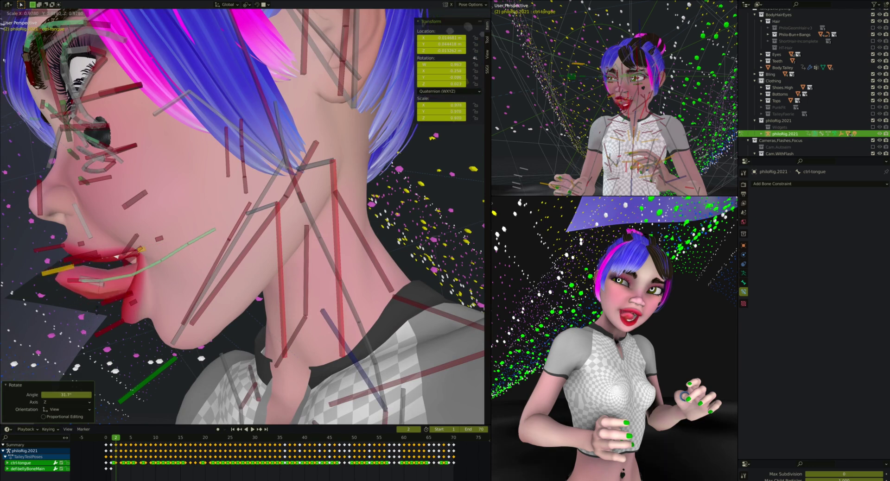
click(89, 321)
middle_drag(147, 240, 215, 217)
key(s)
right_click(211, 218)
Step: Reset the location, rotation and scale of the tongue control
middle_drag(274, 205, 239, 187)
key(alt+g)
key(alt+r)
key(alt+s)
Step: Inspect the constraints of ctrl-upperLip.L and ctrl-lipsTopMinor.L, including TowardLipTop, TowardLipCorner and the MouthOpenAction settings
click(226, 221)
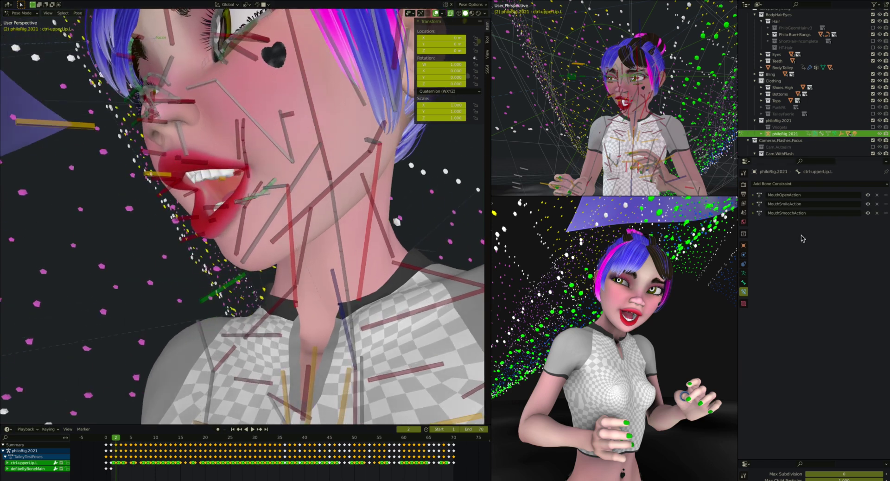
middle_drag(194, 163, 193, 163)
click(236, 177)
click(191, 166)
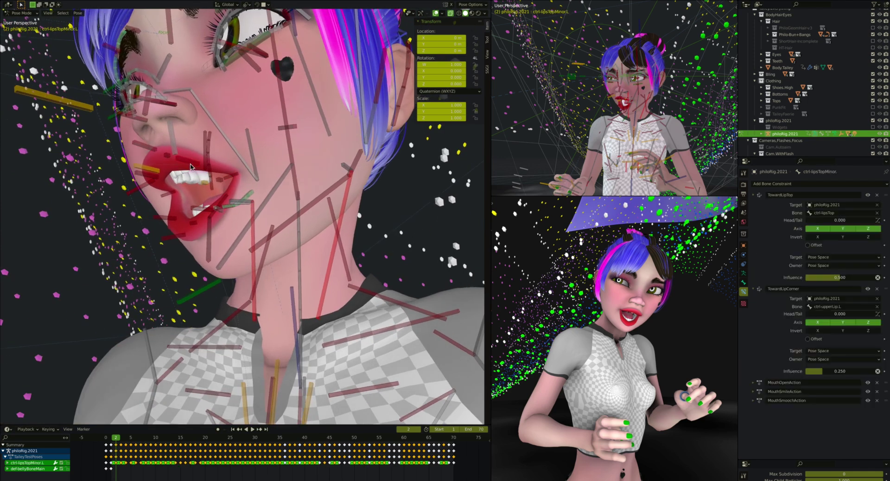
click(769, 385)
scroll(772, 358, down, 1)
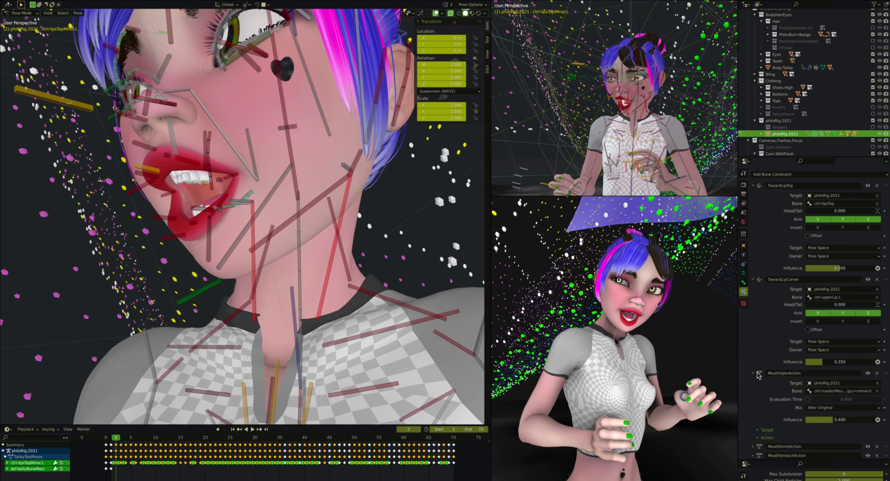
click(757, 373)
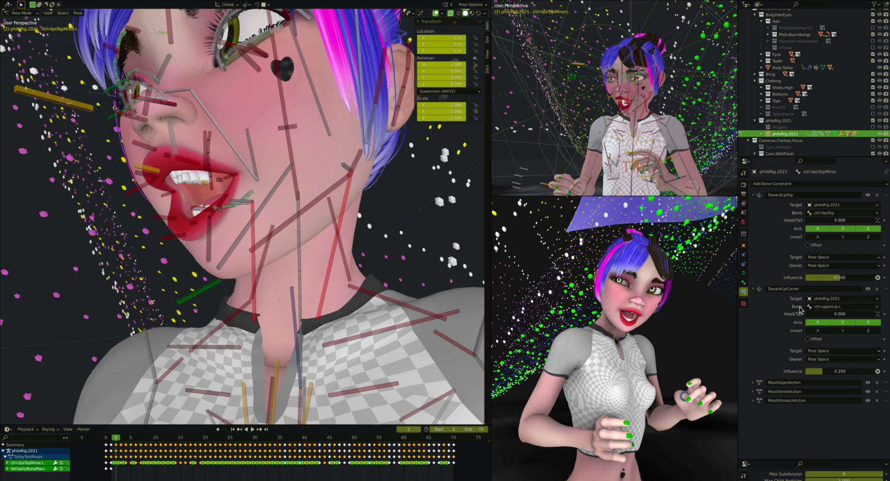
Step: Try moving the ctrl-upperLip.L bone at the mouth corner to test its pull on the upper lip
middle_drag(191, 153, 188, 155)
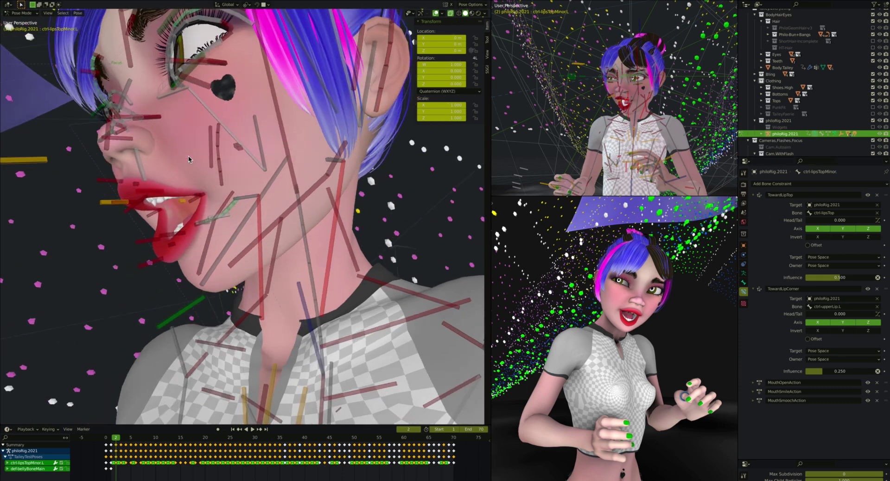
click(204, 204)
key(g)
right_click(155, 196)
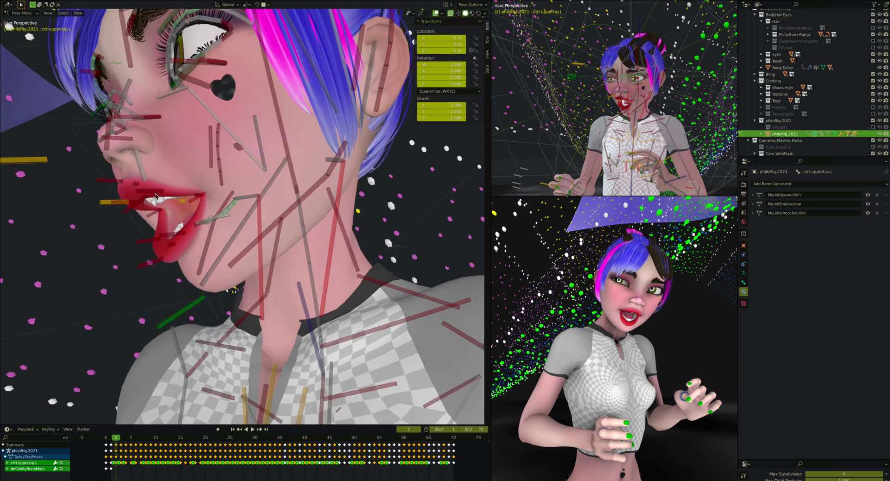
Step: Try moving the ctrl-lipsTop bone at the centre of the upper lip to test how ctrl-lipsTopMinor.L follows
click(151, 195)
middle_drag(150, 195, 150, 194)
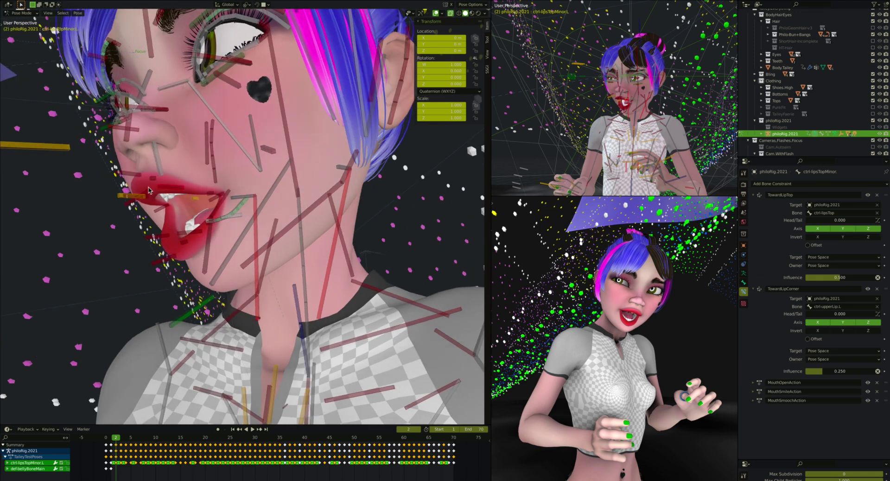
click(130, 178)
key(g)
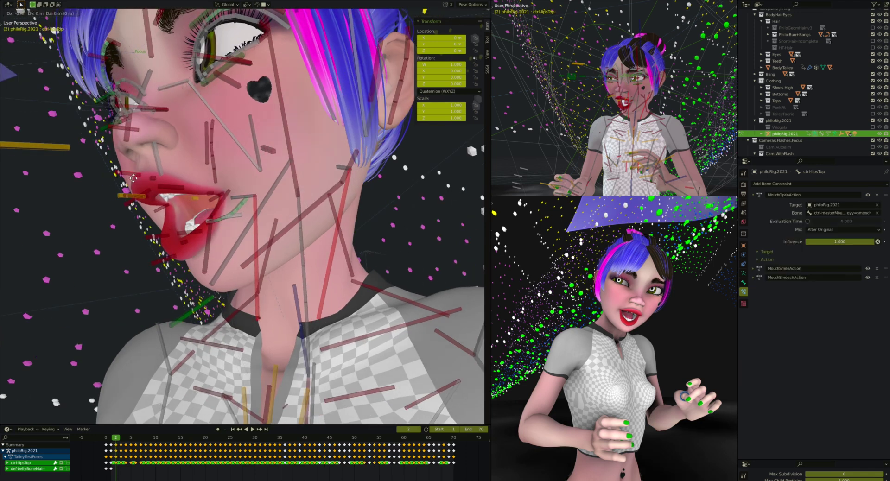
right_click(162, 185)
Step: Move ctrl-lipsTop about 0.002 m in Y and 0.004 m up in Z to raise the centre of the upper lip
click(177, 194)
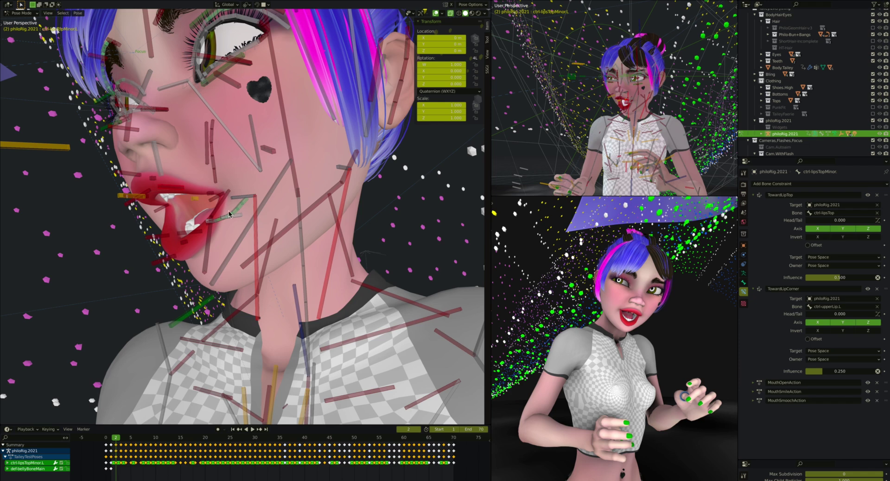
click(126, 176)
key(g)
click(123, 167)
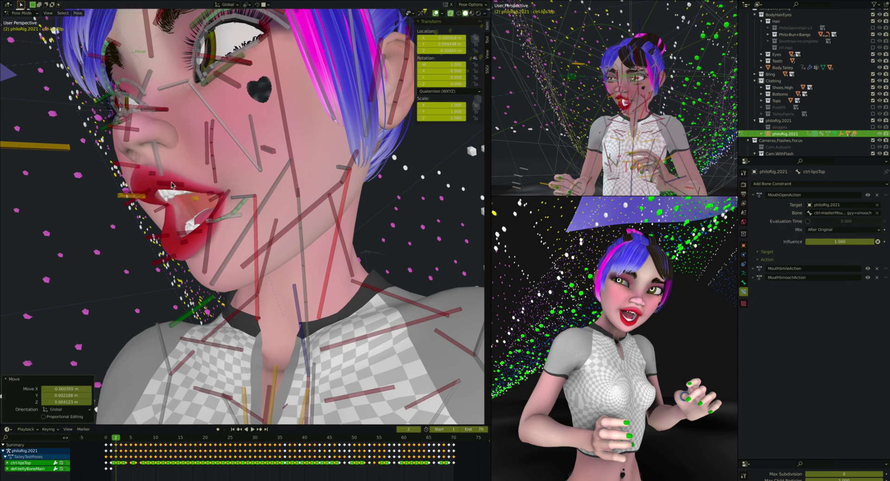
Step: Move ctrl-lipsTopMinor.L about -0.001 m in X, 0.002 m in Y and 0.005 m up in Z
click(173, 184)
key(g)
click(180, 181)
middle_drag(180, 184, 200, 178)
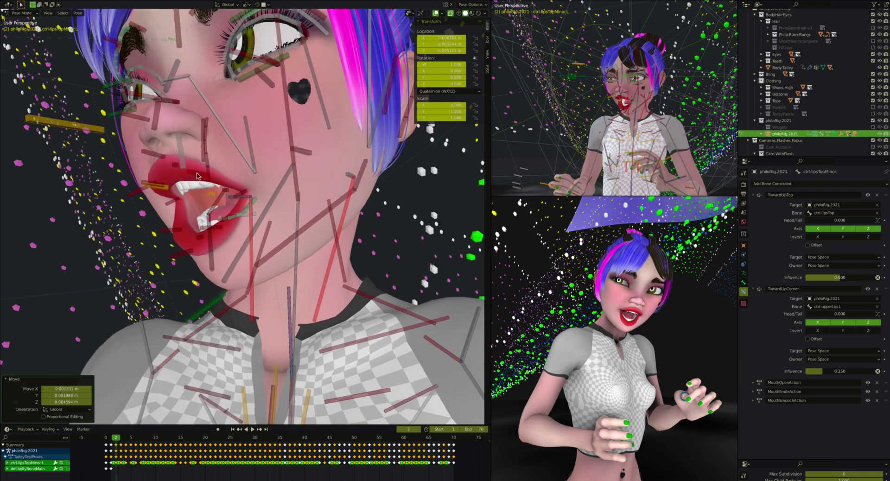
Step: Examine the settings of the MouthOpenAction constraint on ctrl-lipsTopMinor.L
click(755, 383)
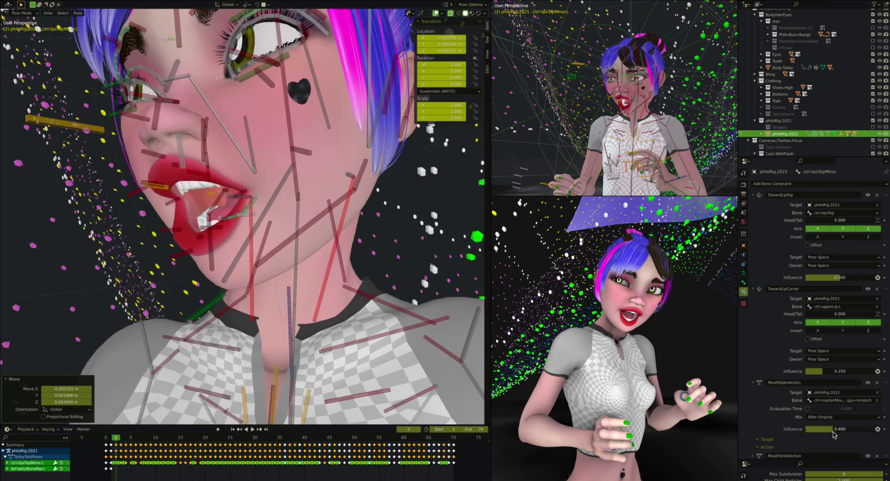
drag(841, 429, 830, 441)
click(754, 384)
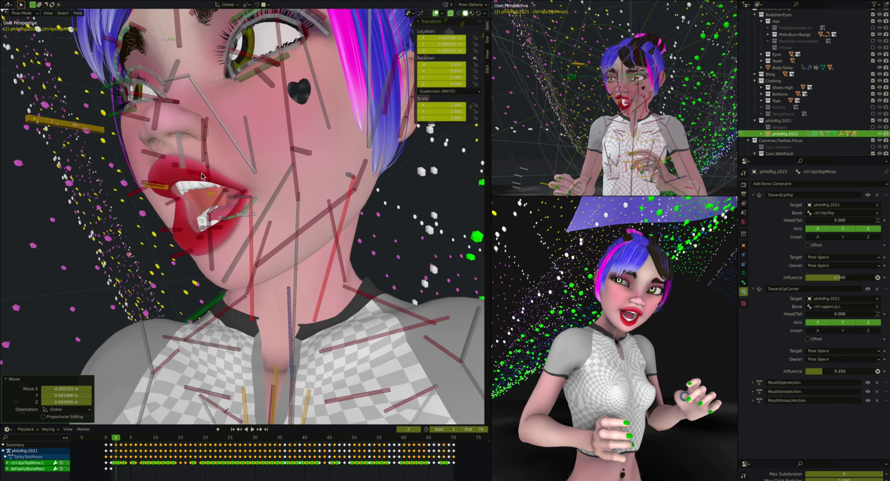
Step: Select the ctrl-mouthMaster bone and examine its PointToMouthCentre and StayNearMouthCentre constraints
middle_drag(201, 176, 202, 177)
click(144, 212)
middle_drag(144, 212, 144, 212)
middle_drag(272, 137, 273, 139)
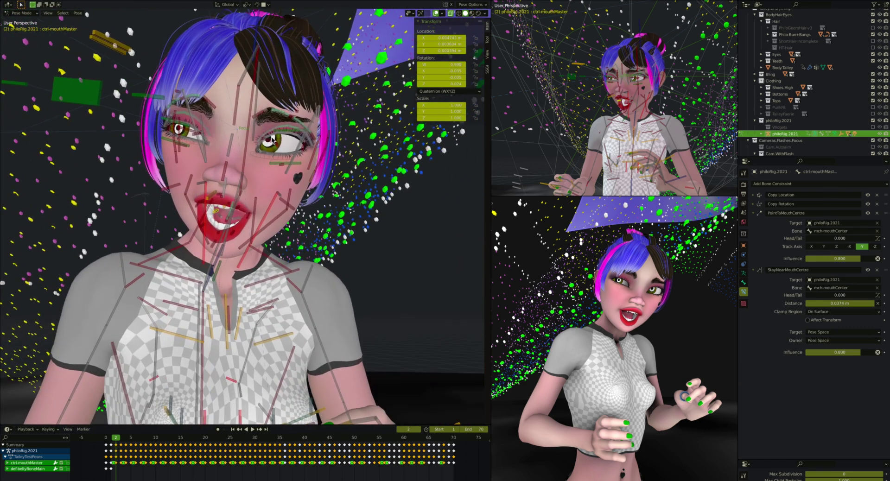
Step: Try scaling down the ctrl-eyeLook.L bone to test its effect on the eye
click(144, 96)
key(s)
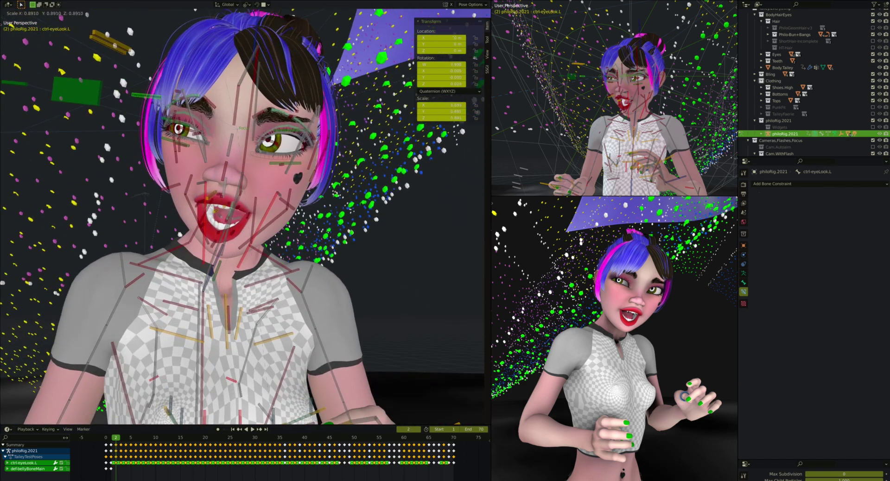
key(Escape)
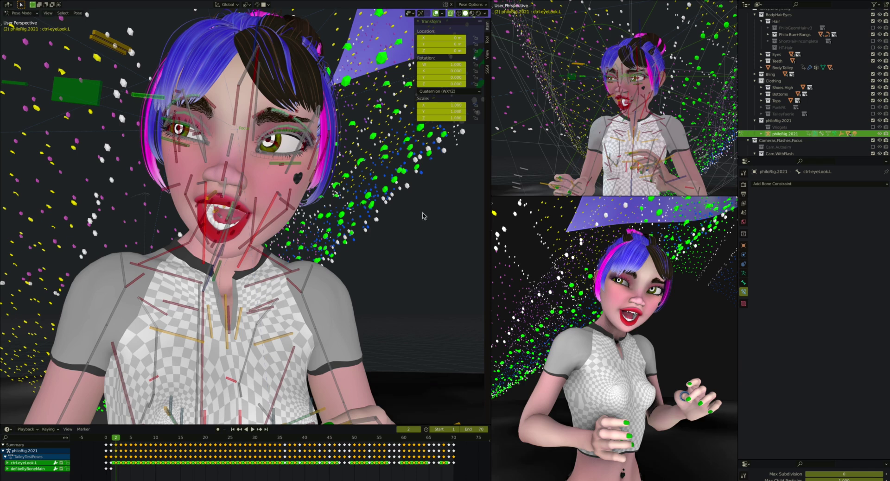
Step: Move the ctrl-eyeMain control in front of the face to redirect the gaze of both eyes
click(77, 88)
key(g)
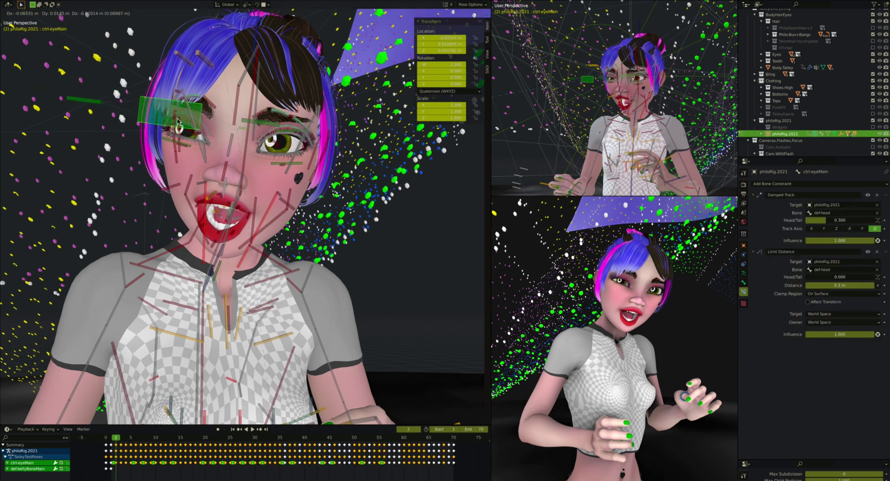
click(171, 110)
Step: Try enlarging the ctrl-eyeLook.L bone to about 1.18 to test how the eye responds
click(276, 126)
key(g)
key(Escape)
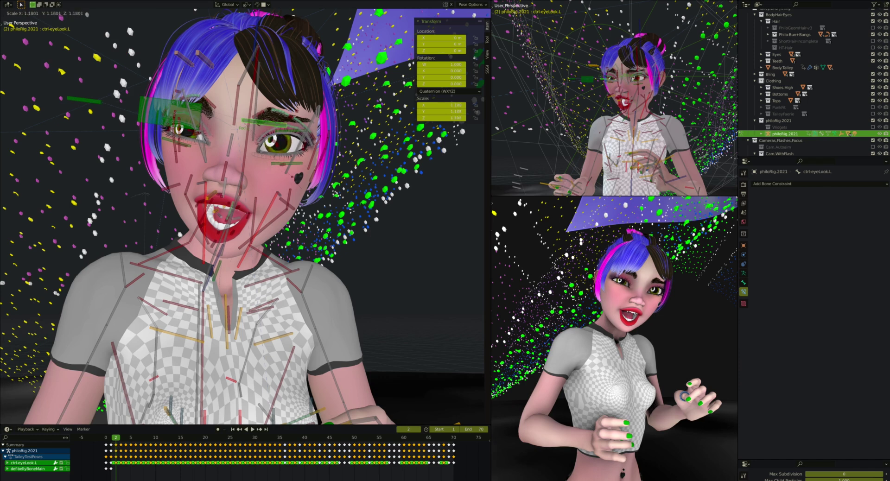
key(Escape)
Step: Select ctrl-eyeMain and examine its Damped Track and Limit Distance constraints targeting def-head
middle_drag(280, 139, 242, 143)
click(85, 129)
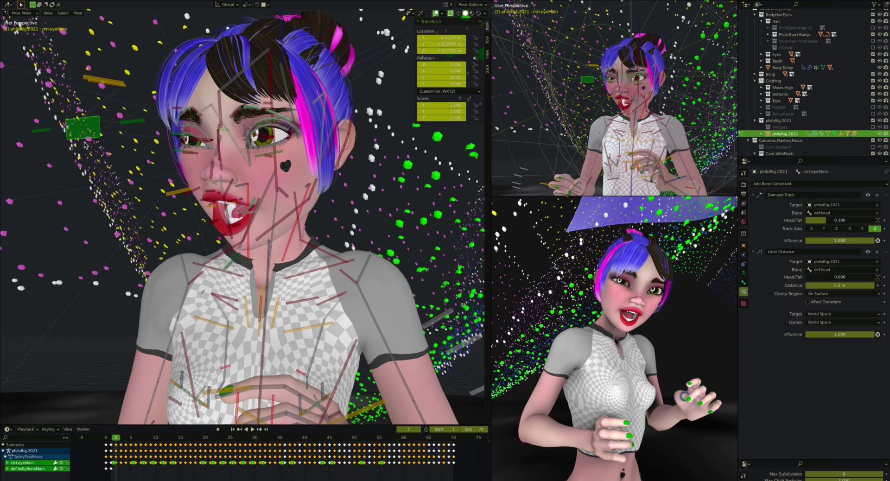
middle_drag(60, 140, 110, 139)
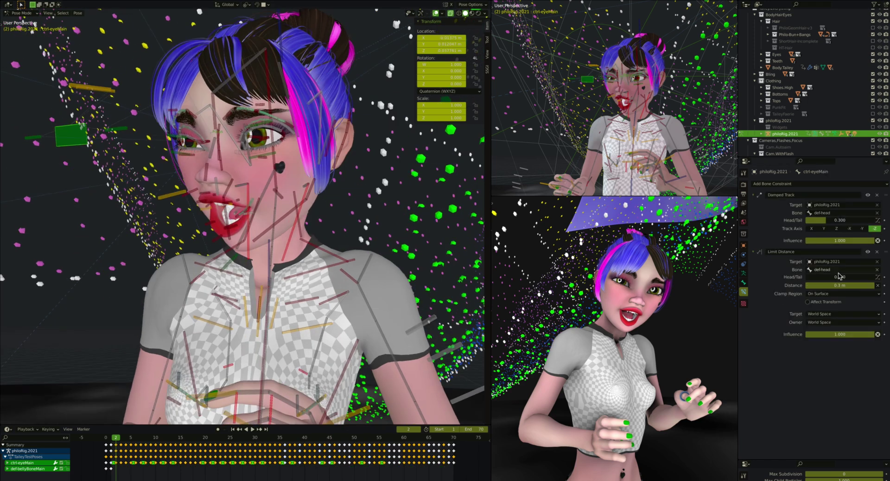
Step: Try moving ctrl-eyeMain around the head to test how its constraints keep it facing the head at a fixed distance
key(g)
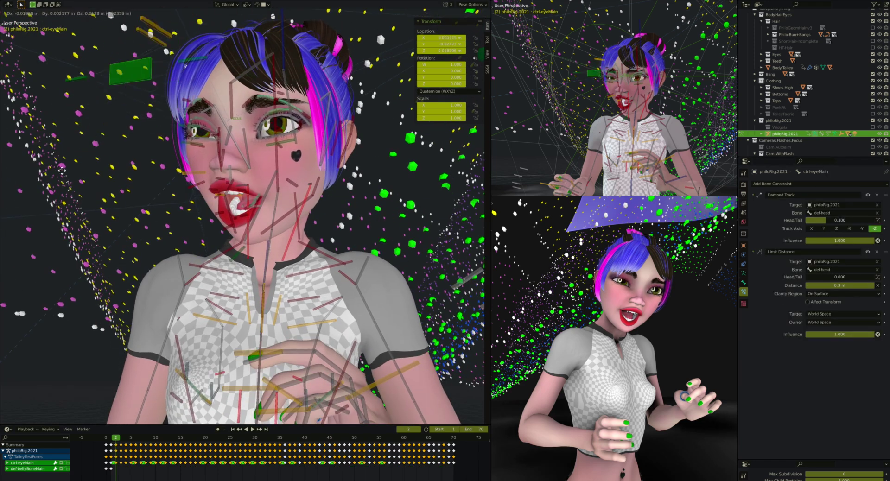
click(200, 139)
middle_drag(199, 139, 135, 132)
key(g)
right_click(97, 182)
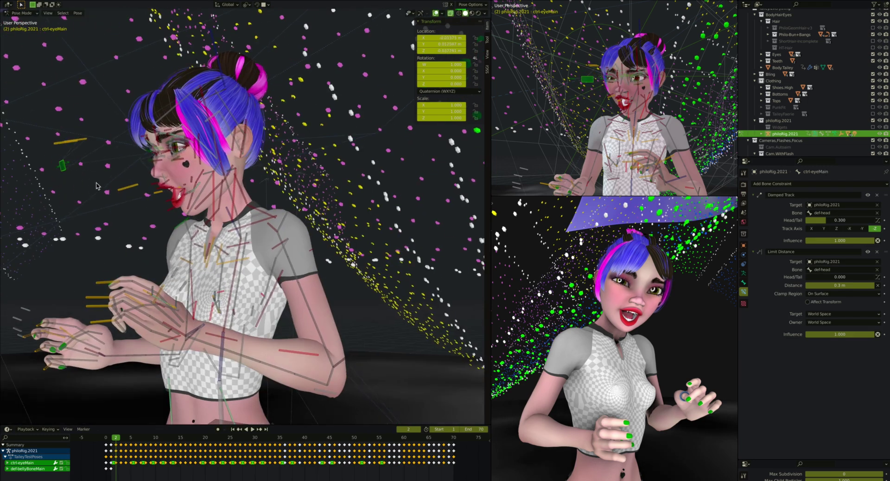
Step: Try rotating the ctrl-eyeMain bone between the two eye targets, and undo the rotation
middle_drag(94, 175, 150, 133)
scroll(150, 132, up, 4)
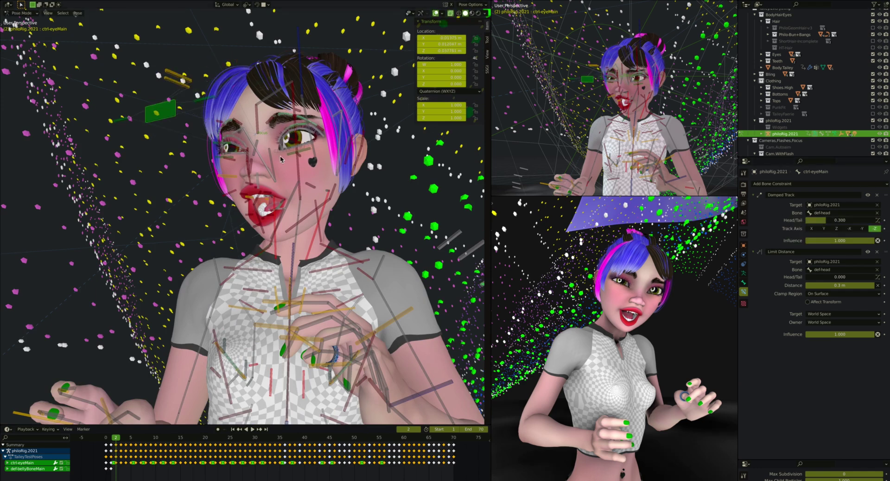
click(133, 115)
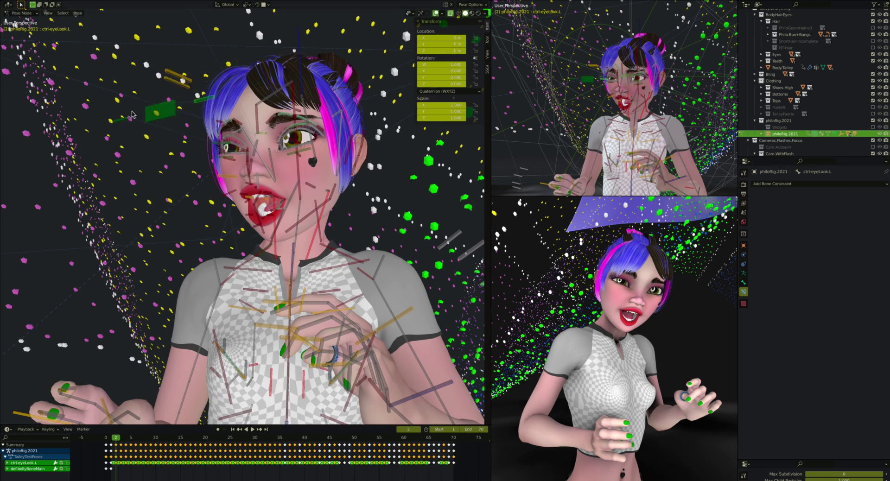
click(162, 119)
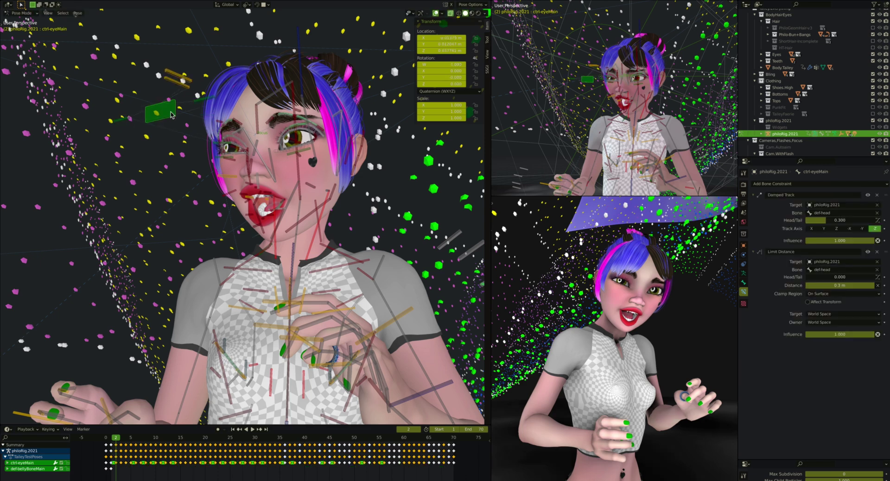
key(r)
click(213, 109)
key(ctrl+z)
Step: Try rotating ctrl-eyeMain again with the face seen from the front to test how the eyes follow
mouse_move(249, 158)
middle_down()
mouse_move(278, 163)
mouse_move(251, 160)
middle_up()
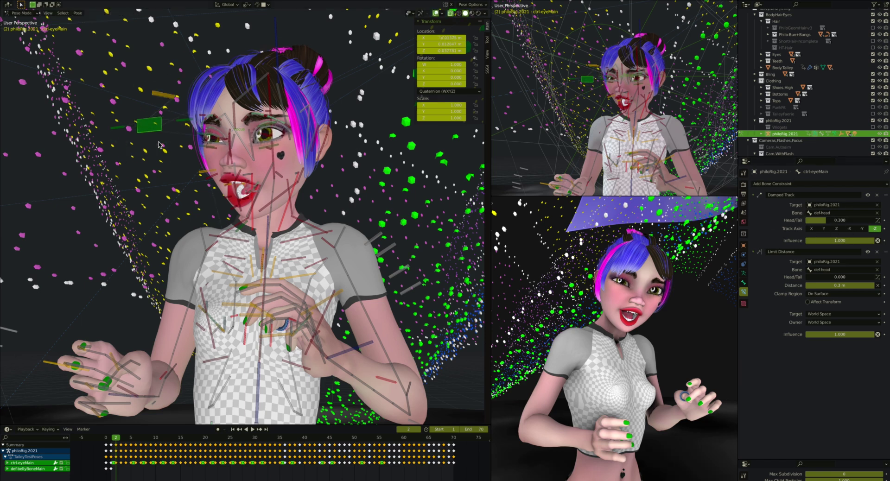
middle_drag(153, 132, 221, 145)
key(r)
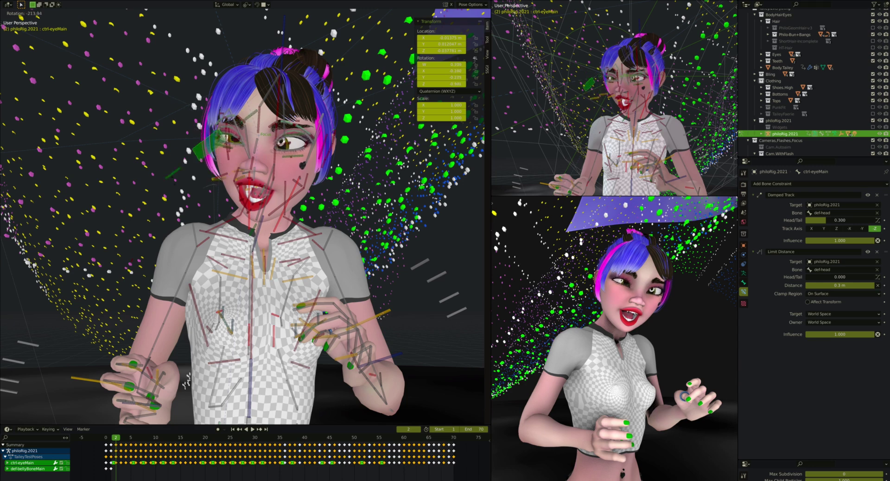
key(Escape)
middle_drag(213, 148, 184, 141)
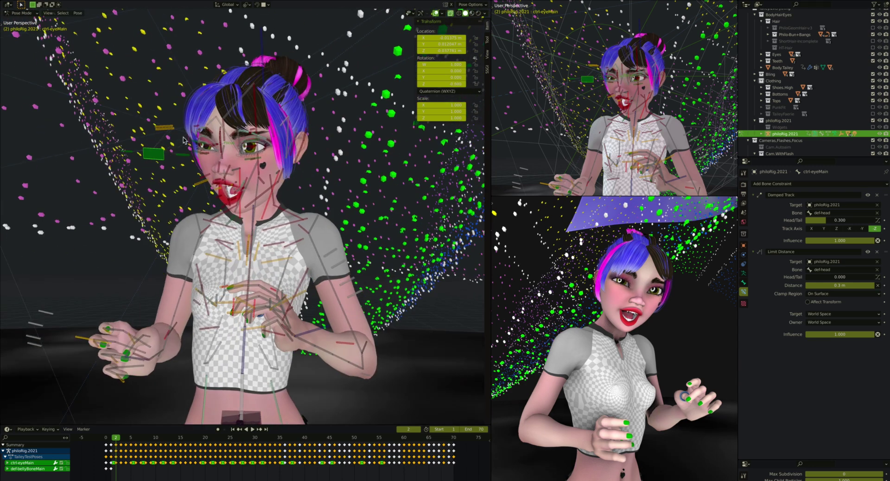
Step: Examine the constraints of the ctrl-eyebrowOuter.L and ctrl-eyebrowCenter.L bones on the character's left eyebrow
scroll(176, 143, up, 6)
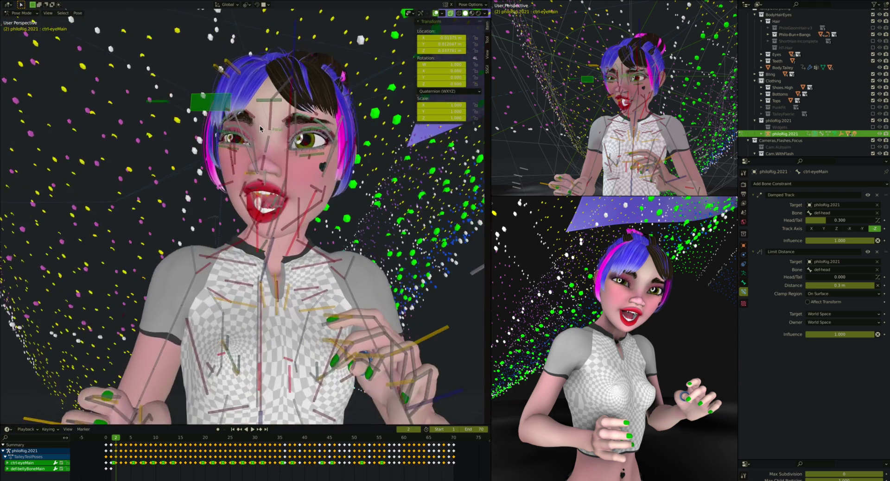
scroll(260, 129, up, 4)
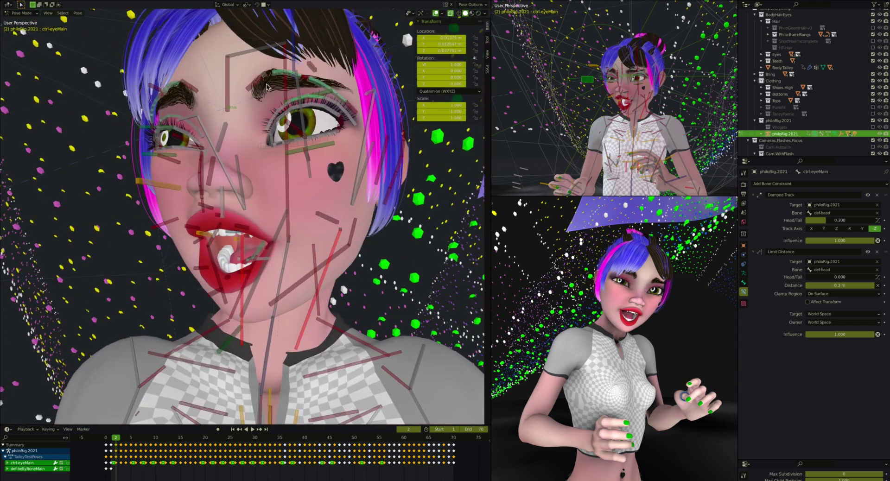
click(356, 111)
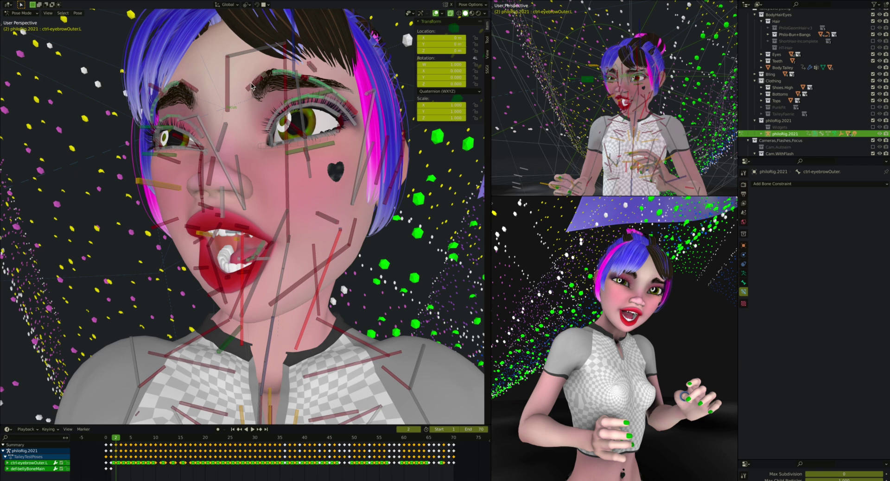
click(287, 97)
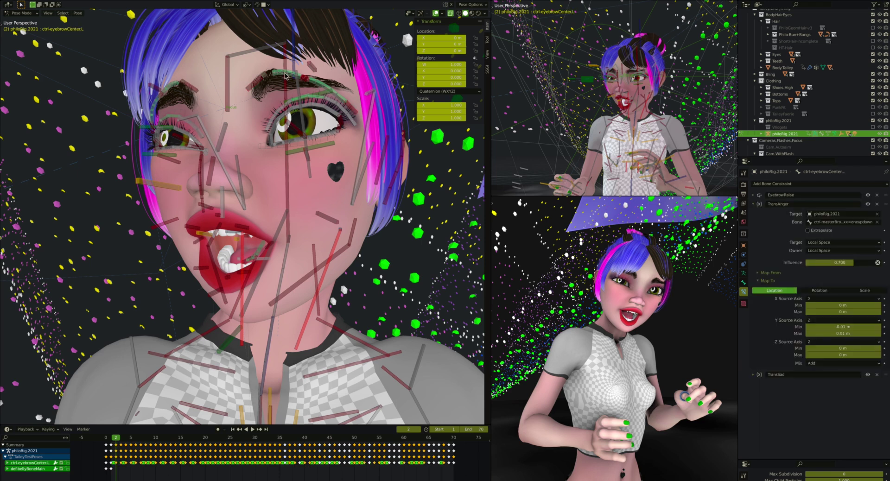
Step: Try moving the def-earMaster.L bone to test how it shifts the whole left ear
middle_drag(323, 98, 350, 139)
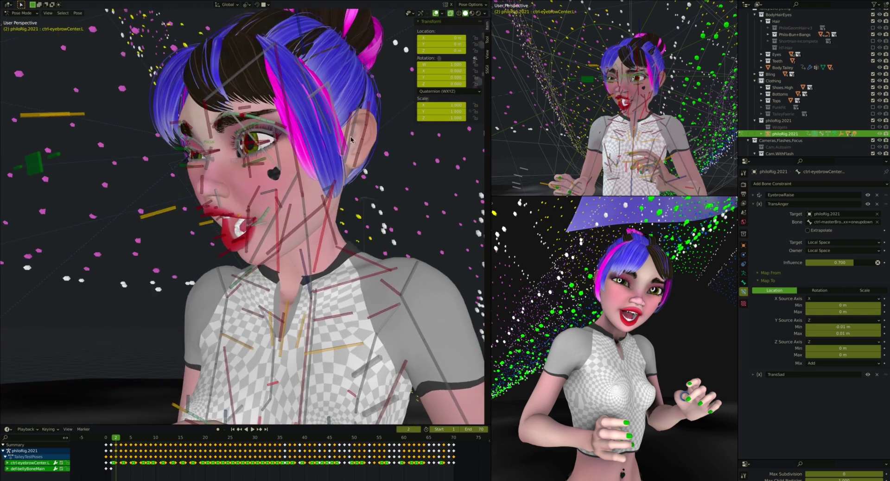
middle_drag(372, 107, 372, 107)
click(319, 127)
key(g)
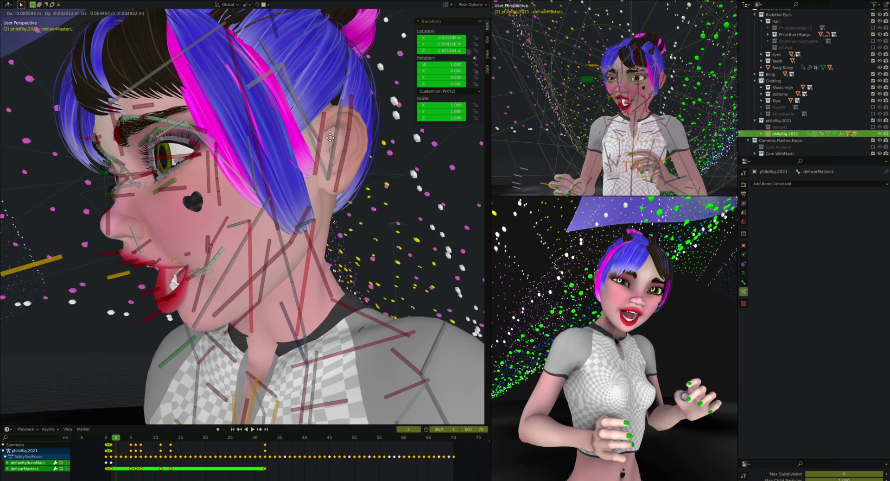
right_click(330, 137)
Step: Select ctrl-earTop.L and try moving the def-ear.L bone to test how the left ear stretches toward its top control
click(351, 95)
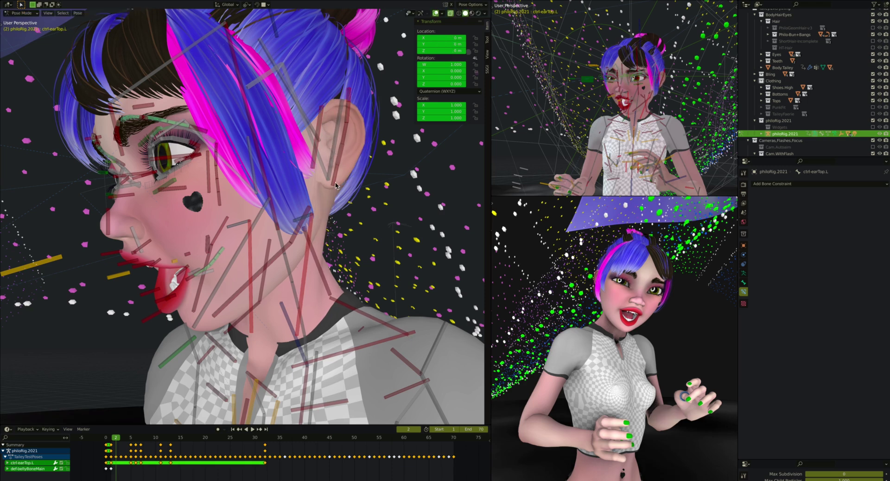
click(336, 180)
key(g)
right_click(348, 192)
middle_drag(348, 192, 349, 174)
scroll(349, 174, down, 2)
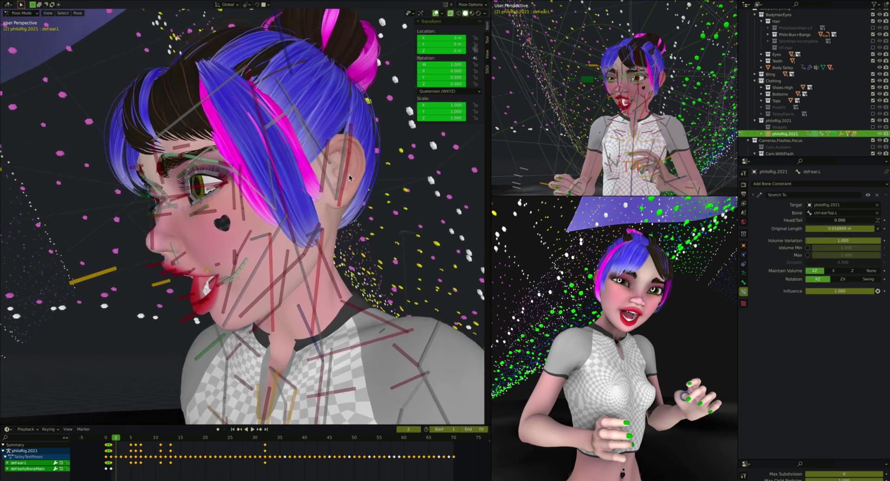
scroll(349, 174, up, 2)
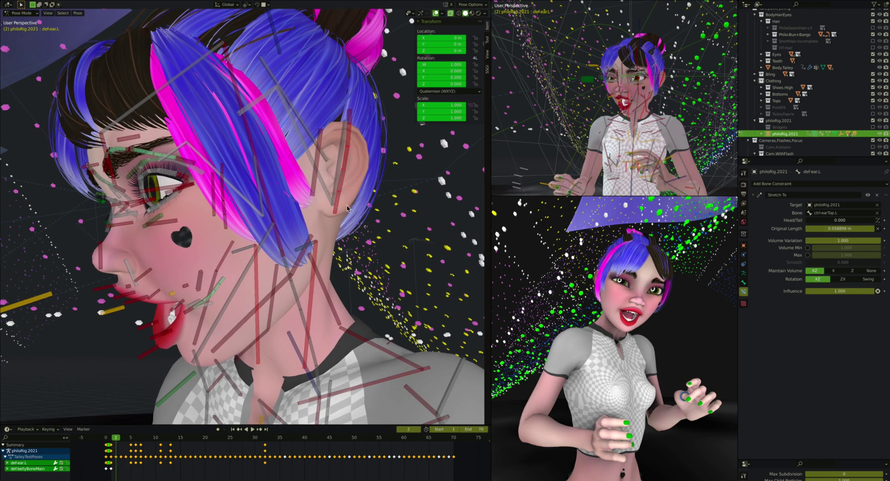
key(g)
right_click(369, 191)
Step: Try moving and rotating ctrl-earTop.L to shape a long pointed ear, and clear the bone's location and rotation
click(351, 118)
key(g)
click(385, 65)
key(r)
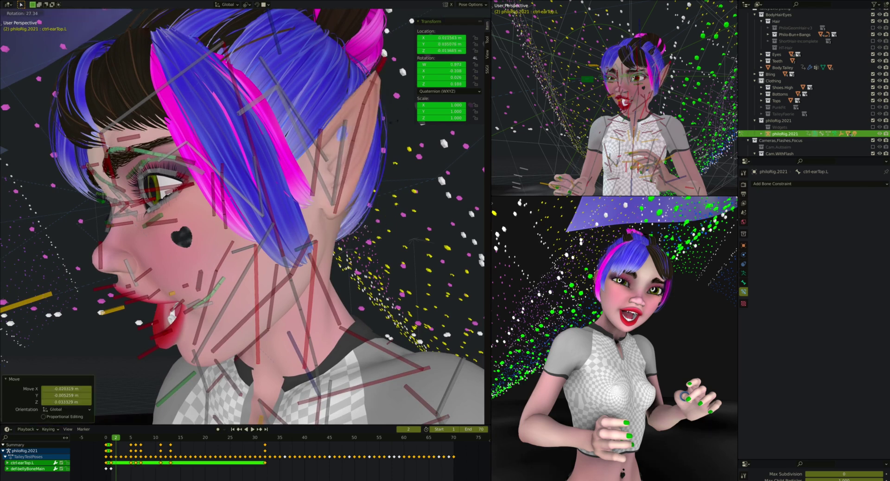
click(379, 127)
key(g)
click(395, 135)
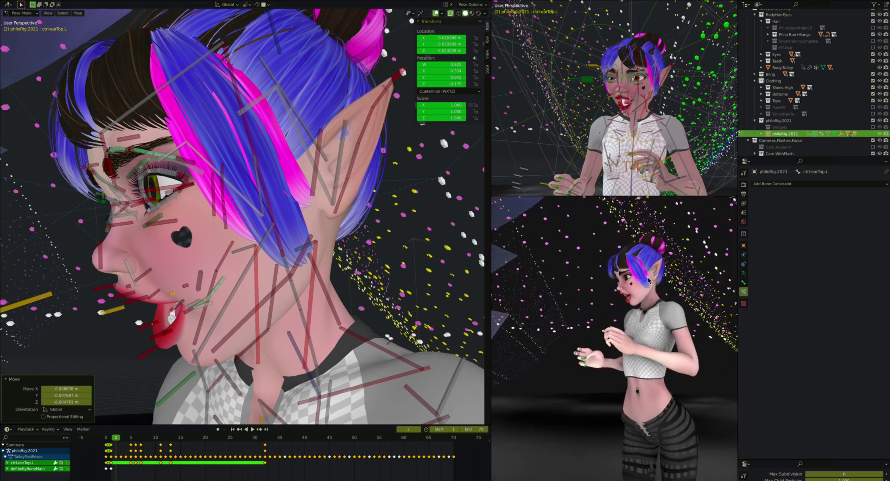
key(alt+g)
key(alt+r)
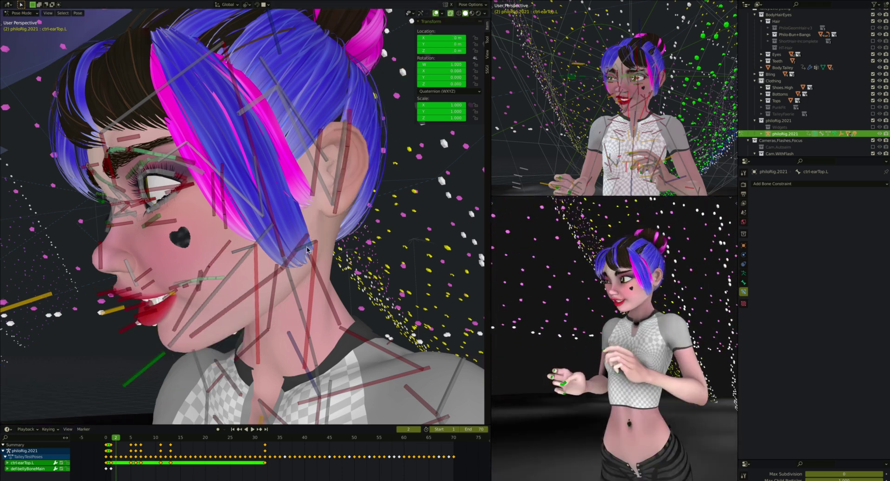